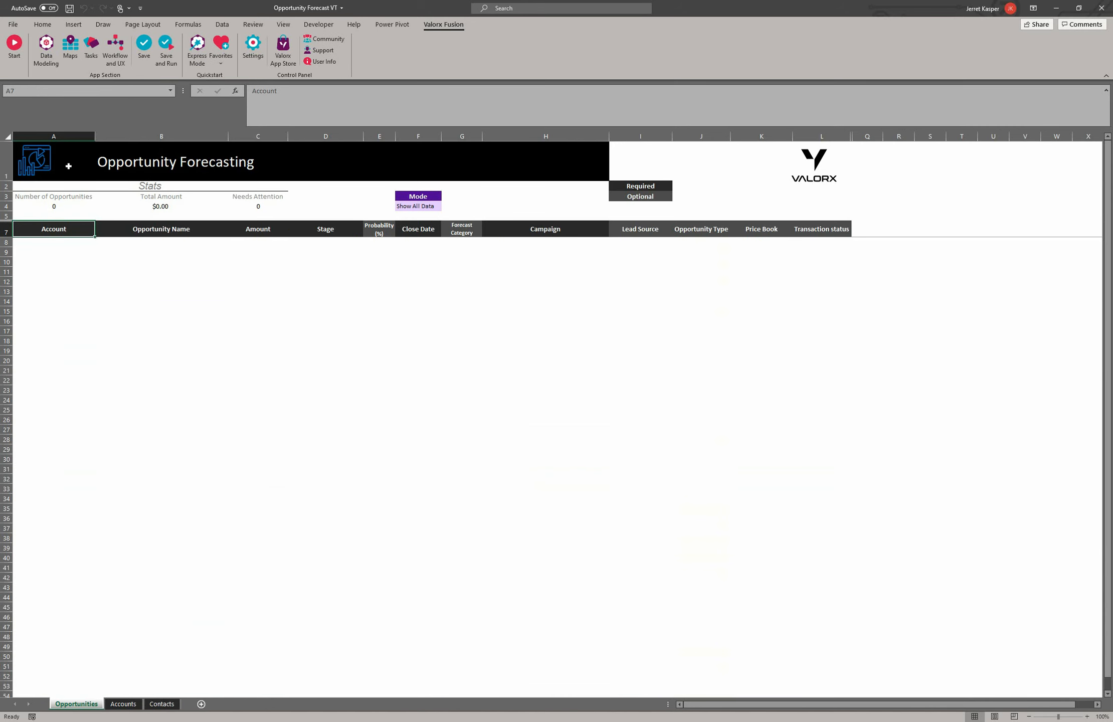
Step: Review the app's task list and try the Update CRM button group's toggle in Workflow and UX, switching it back off
left_click(91, 46)
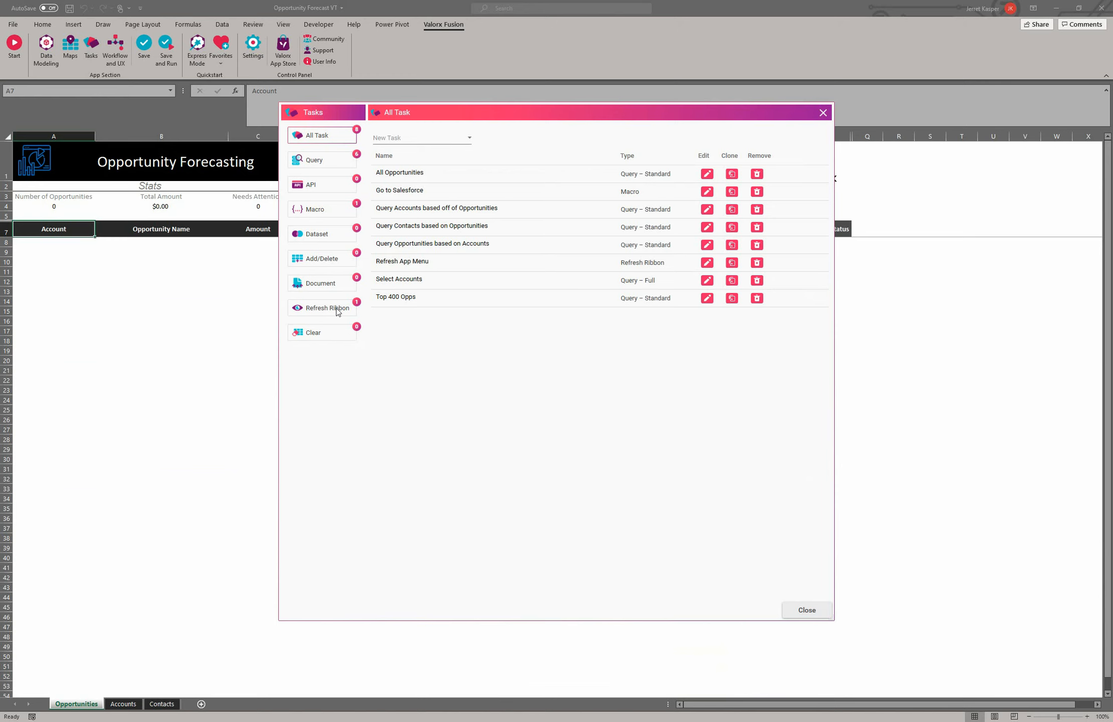
left_click(794, 613)
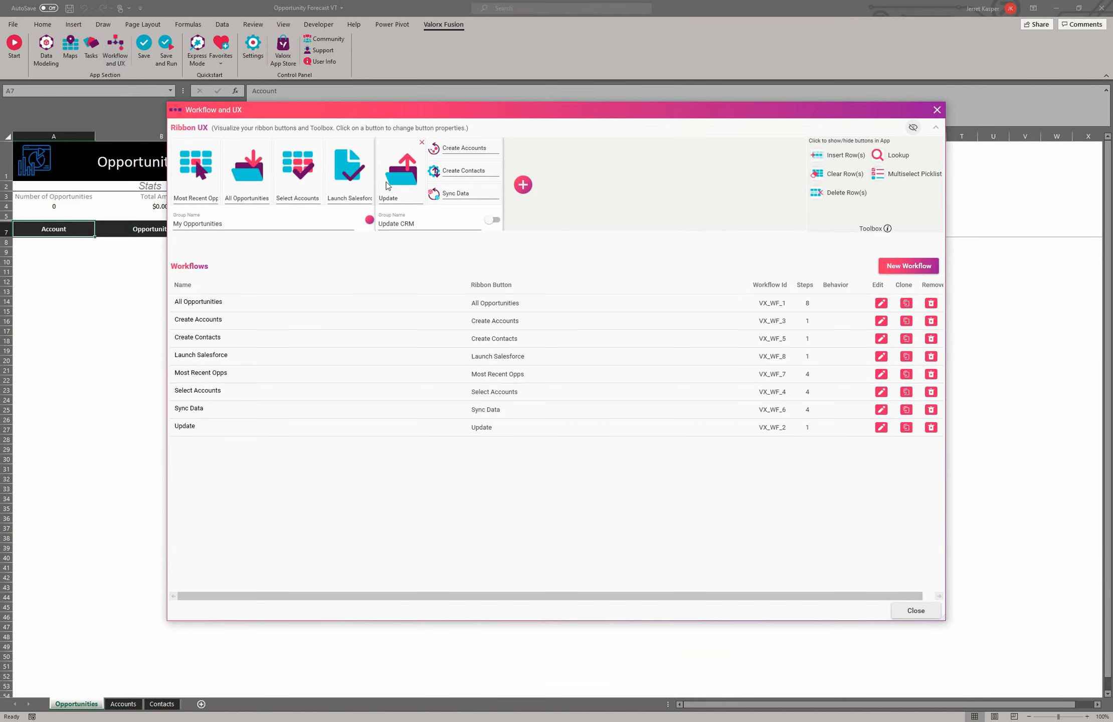
left_click(490, 224)
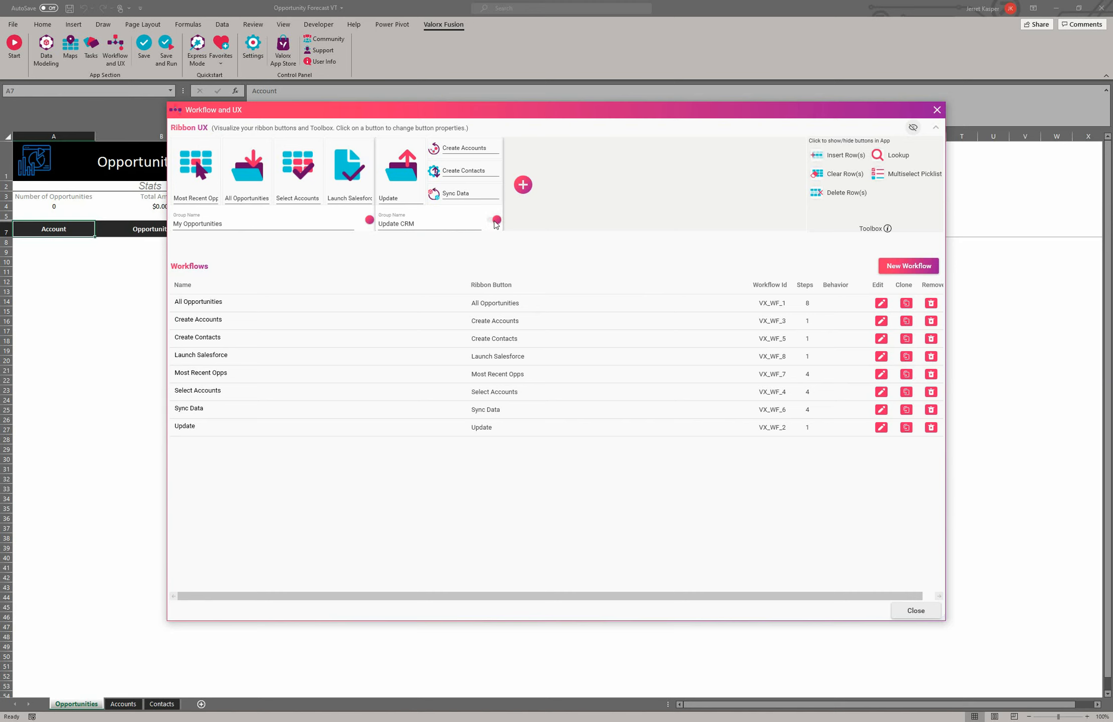
left_click(495, 221)
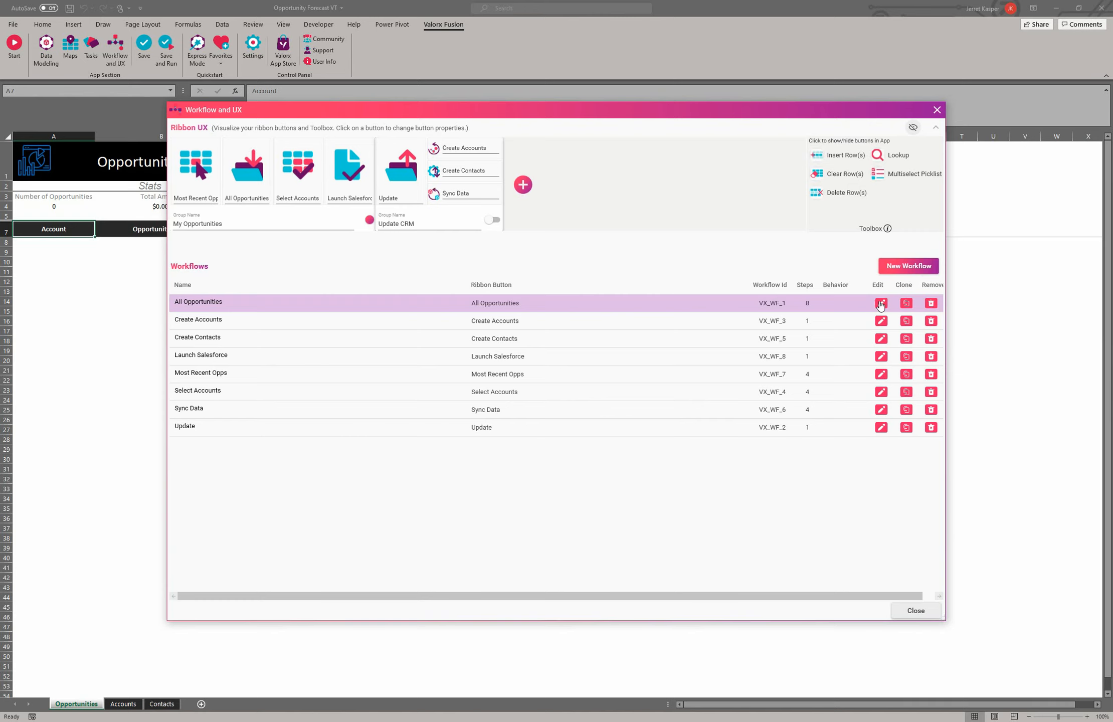
Step: Delete the Refresh App Menu step from the All Opportunities workflow
left_click(881, 303)
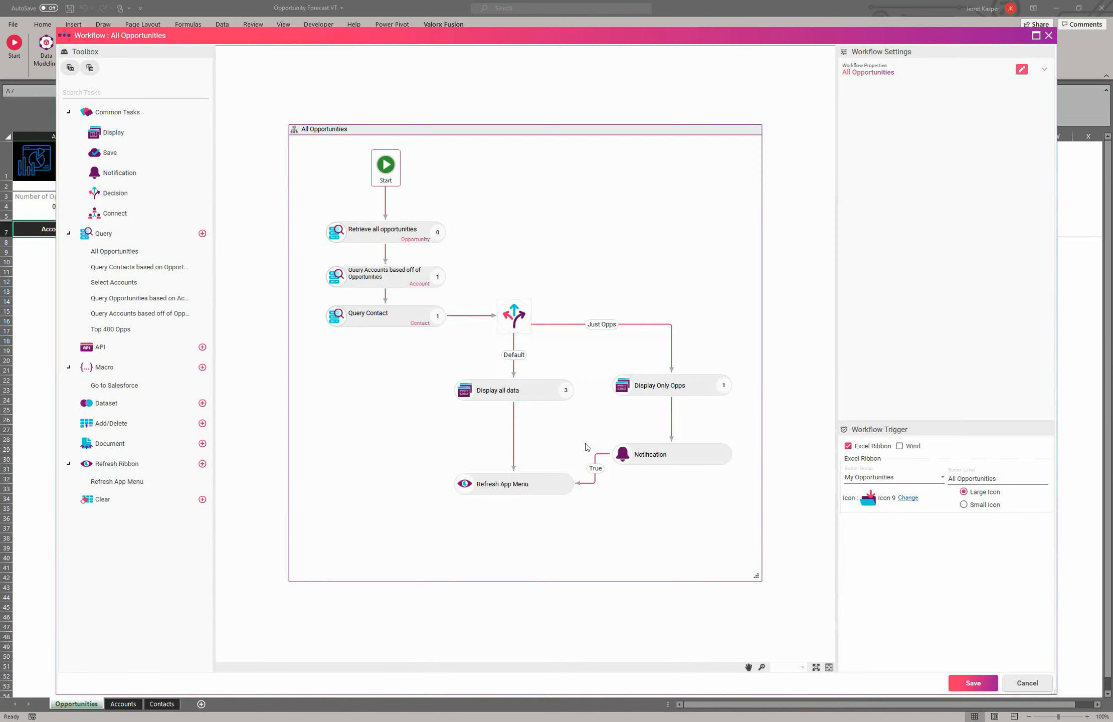
left_click(524, 487)
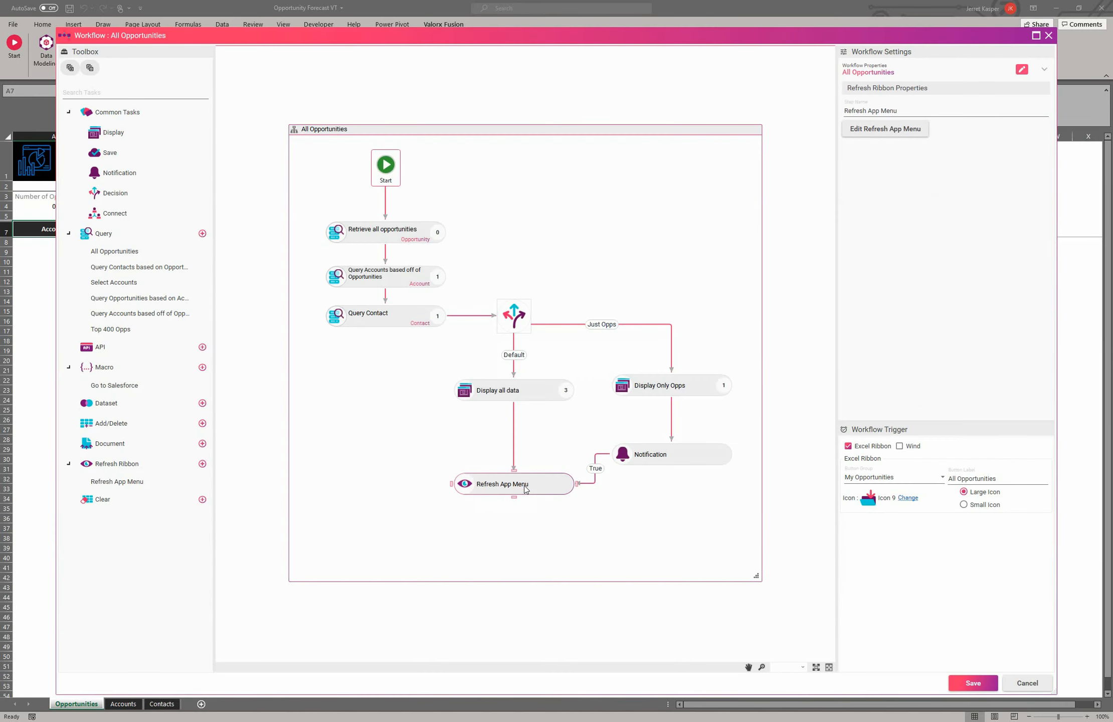
key("Delete")
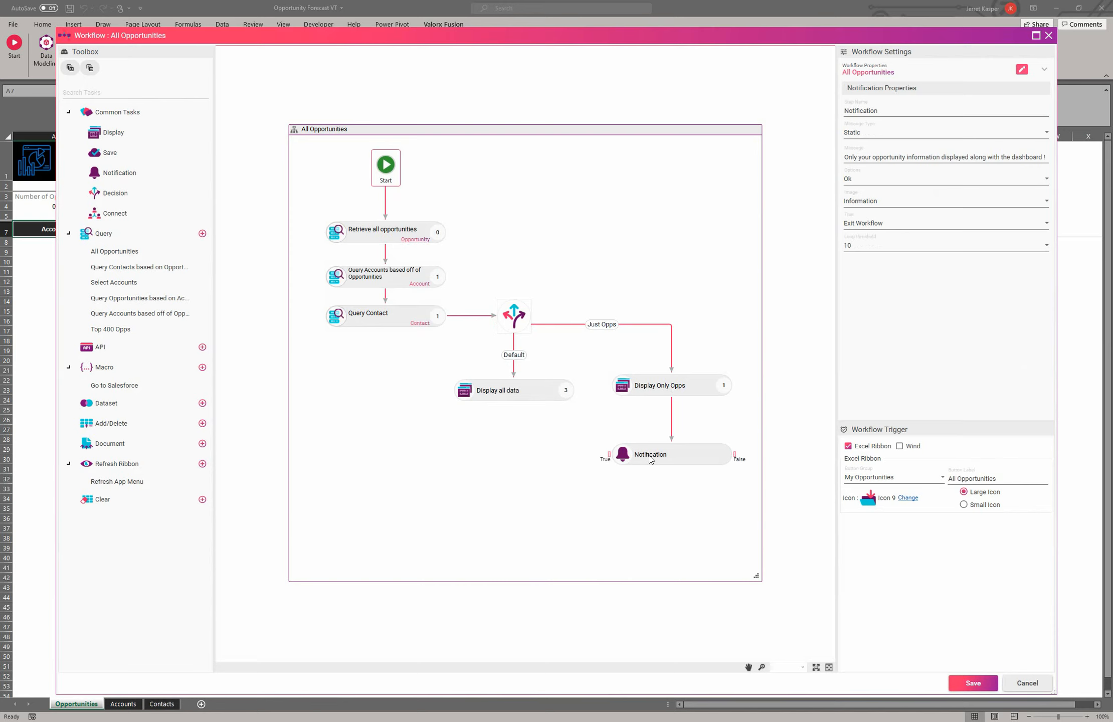
Step: Create a new refresh ribbon task named "Refresh Ribbon Task 2"
left_click(202, 464)
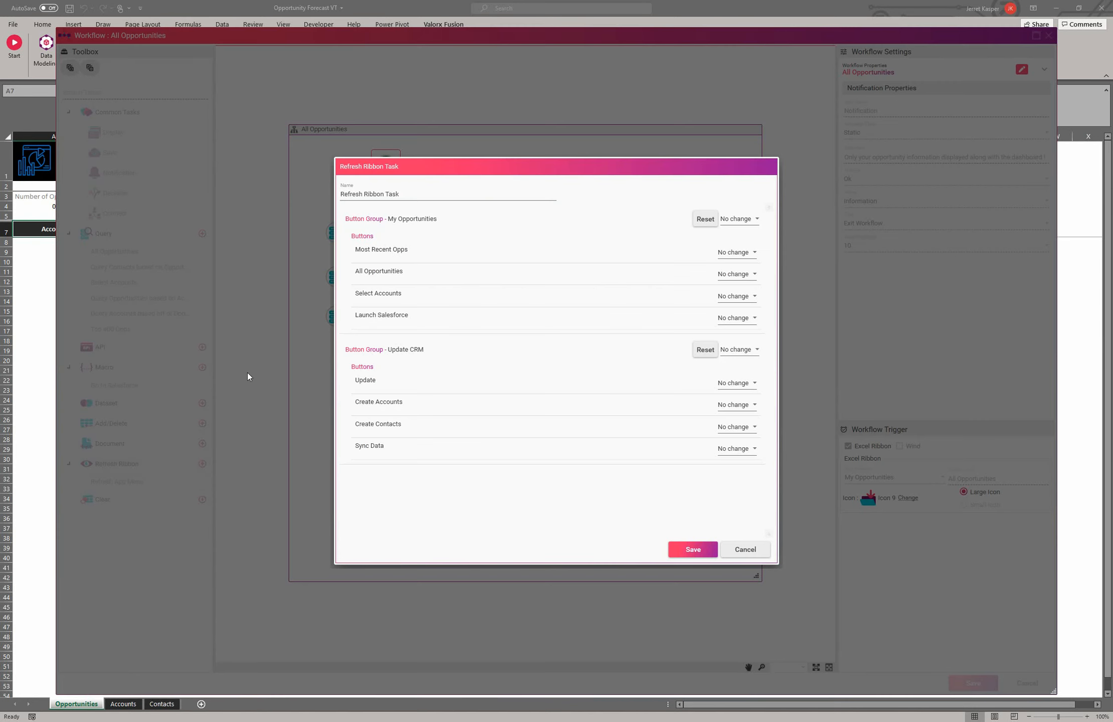
left_click(428, 191)
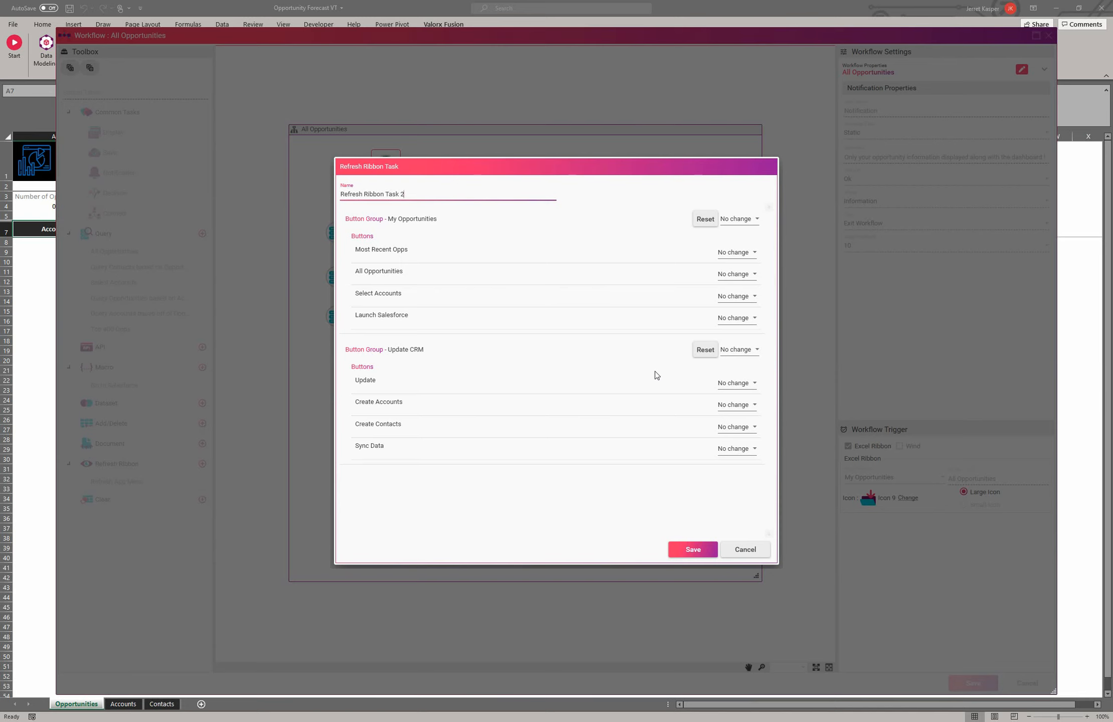
Step: Try the Hide option on the Update CRM button group and return it to No change
left_click(747, 353)
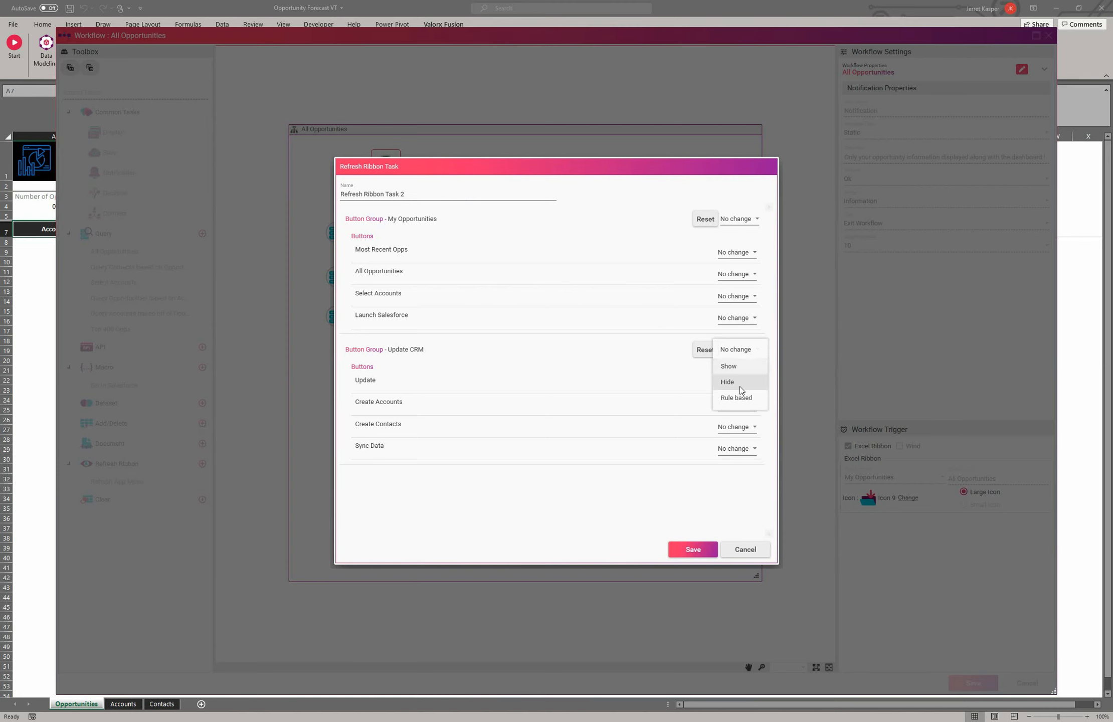
left_click(741, 389)
left_click(747, 350)
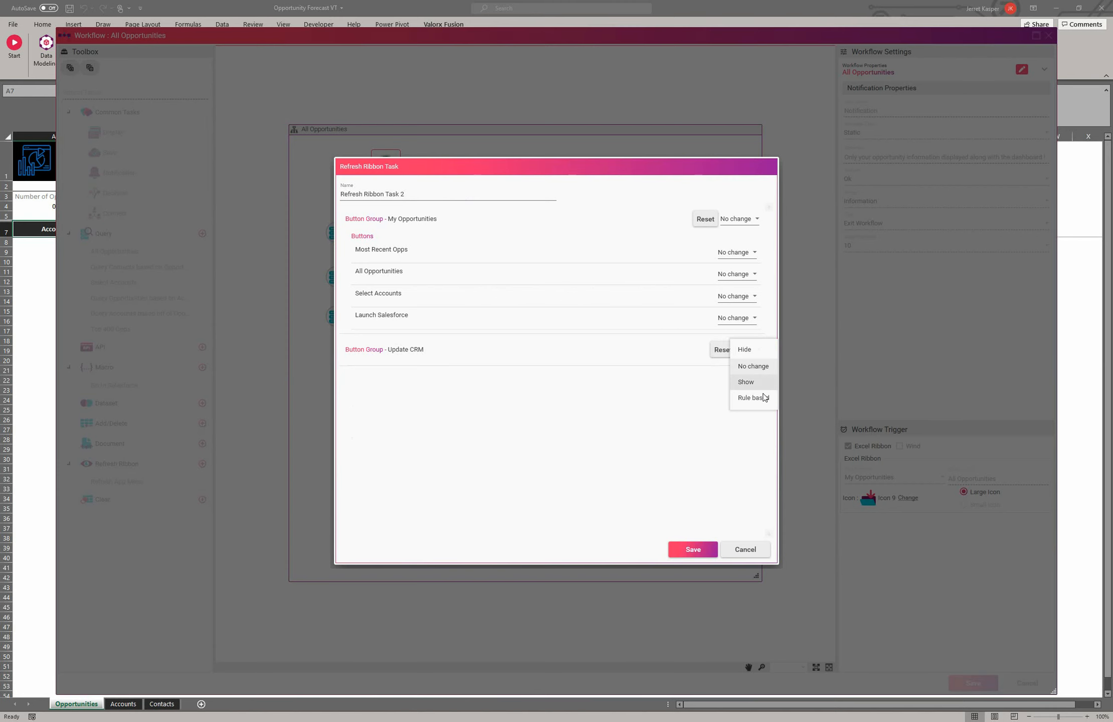
left_click(746, 382)
Step: Set the Update CRM button group to Rule based and open its rule definitions
left_click(750, 350)
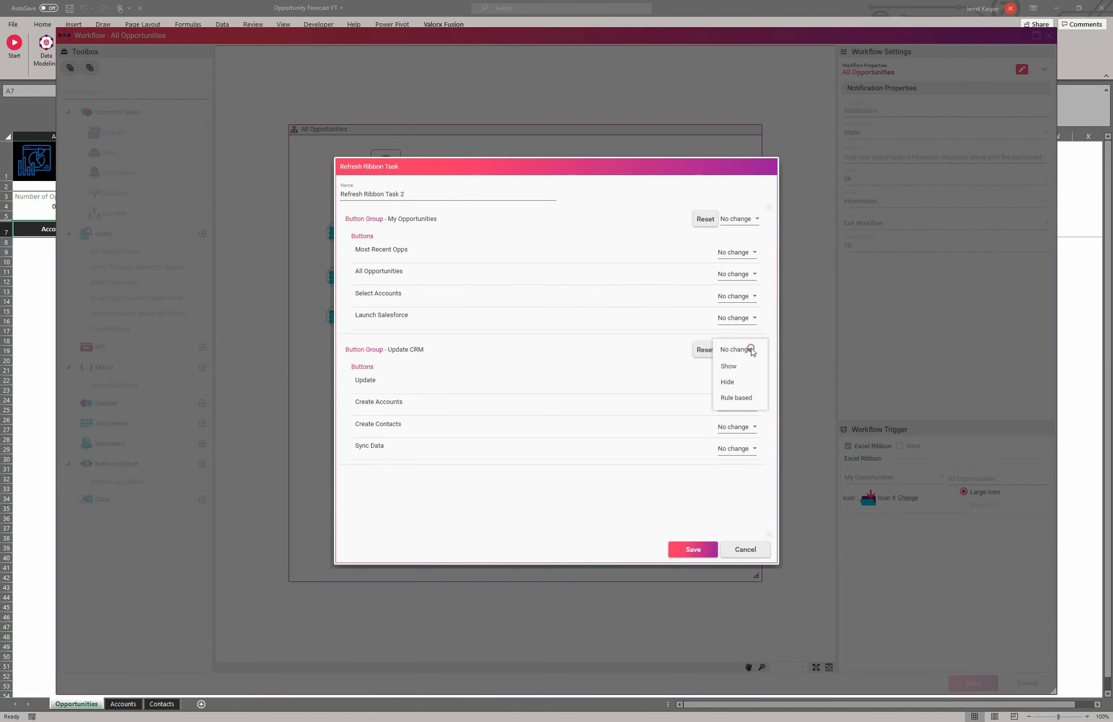
left_click(737, 397)
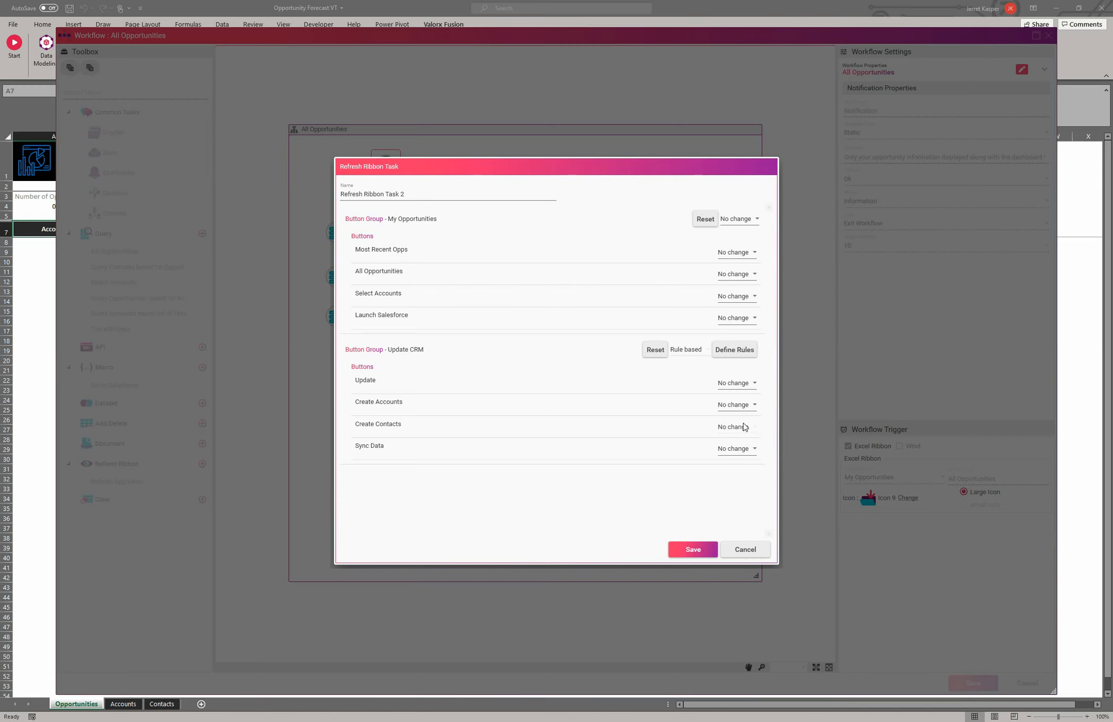
left_click(735, 353)
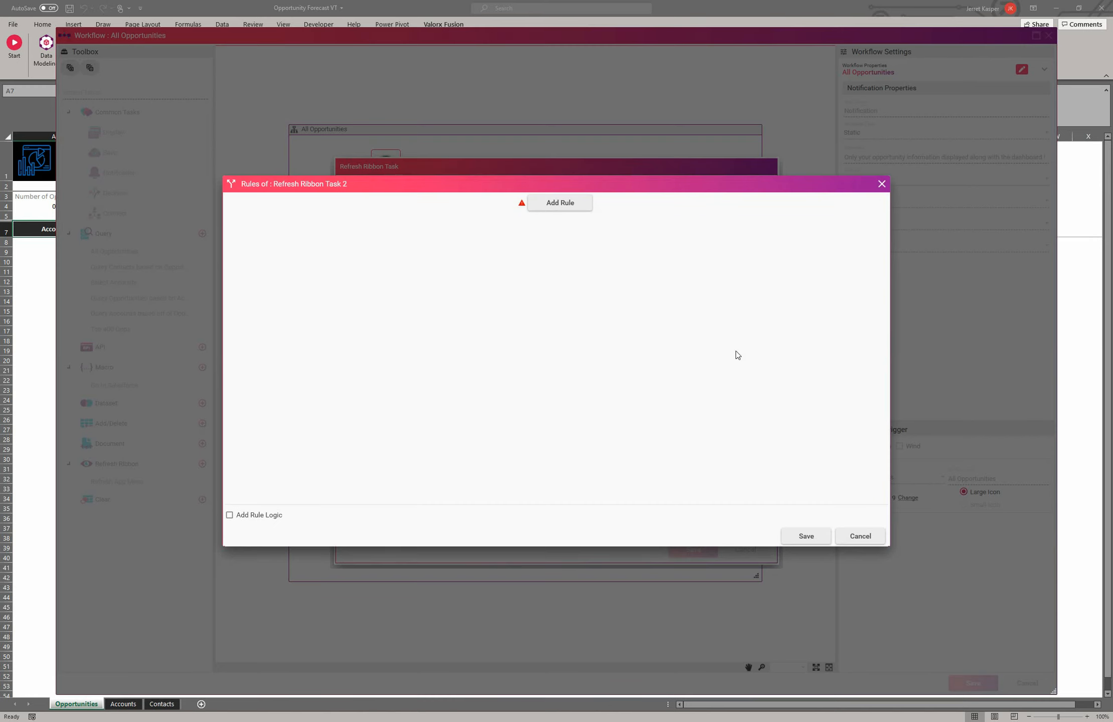
Step: Add a rule with No. of Records for Opportunity Greater Than the constant value 0, and save both the rule and the task
left_click(574, 206)
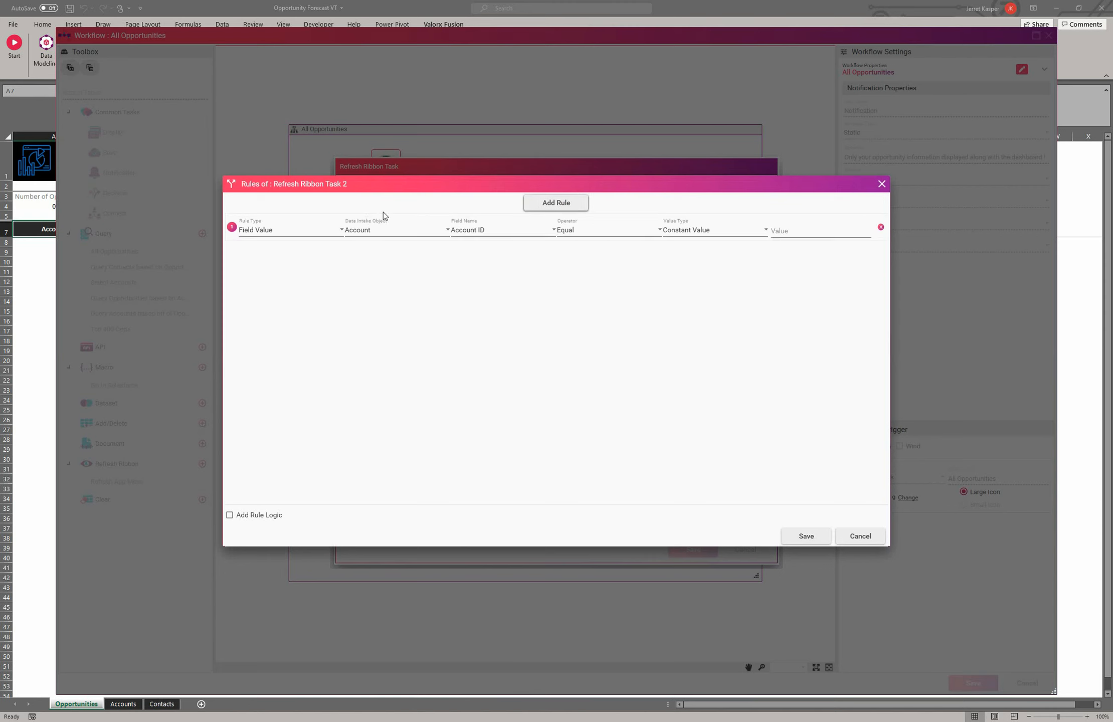
left_click(339, 232)
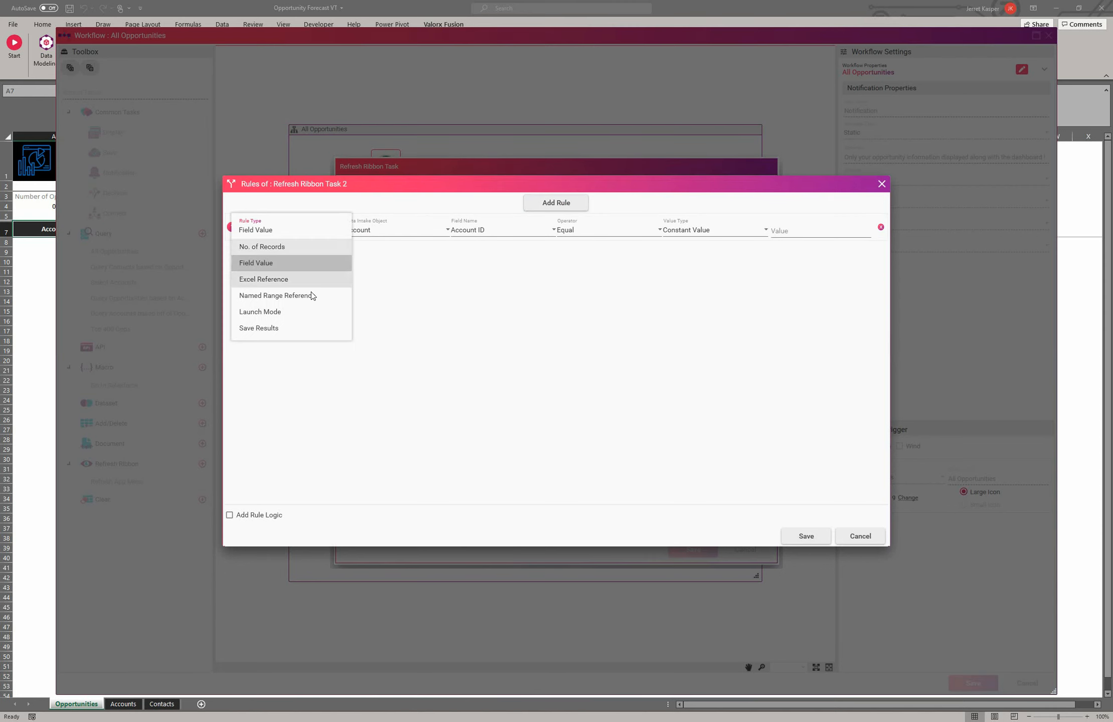
left_click(286, 251)
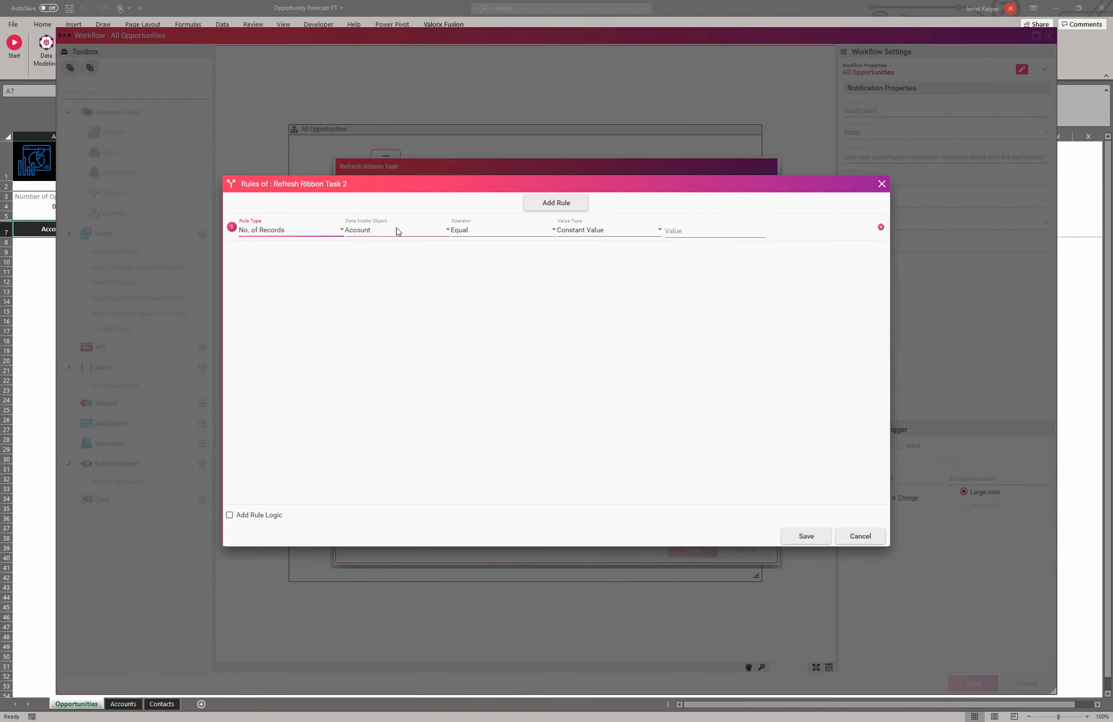
left_click(444, 232)
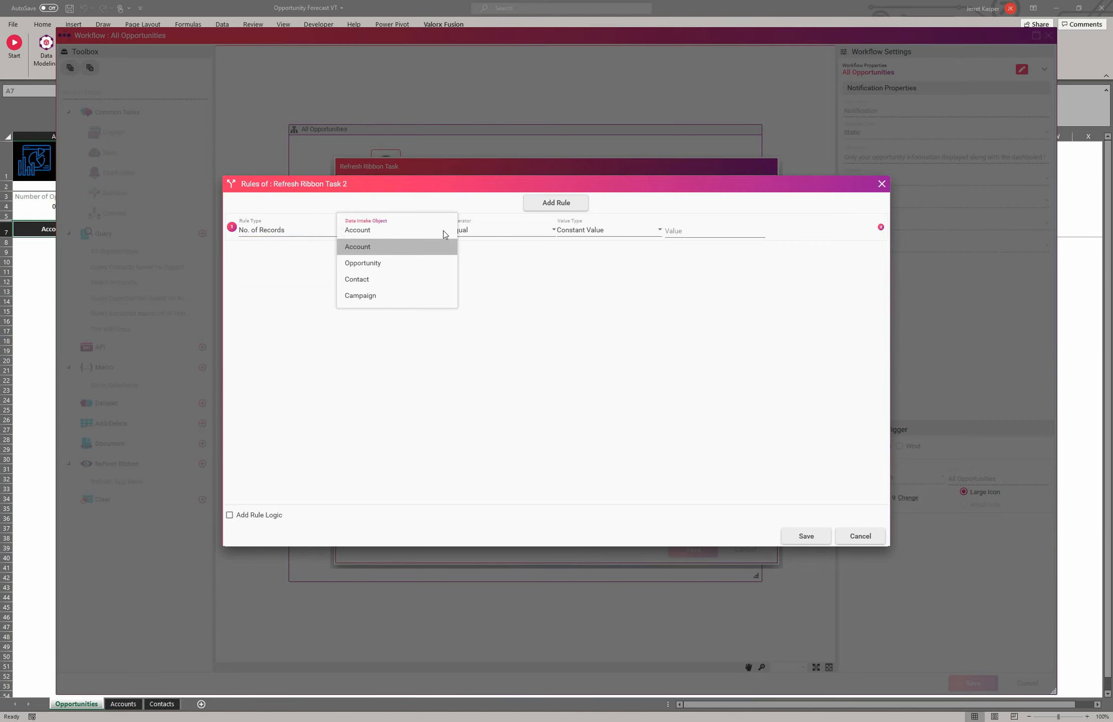
left_click(404, 262)
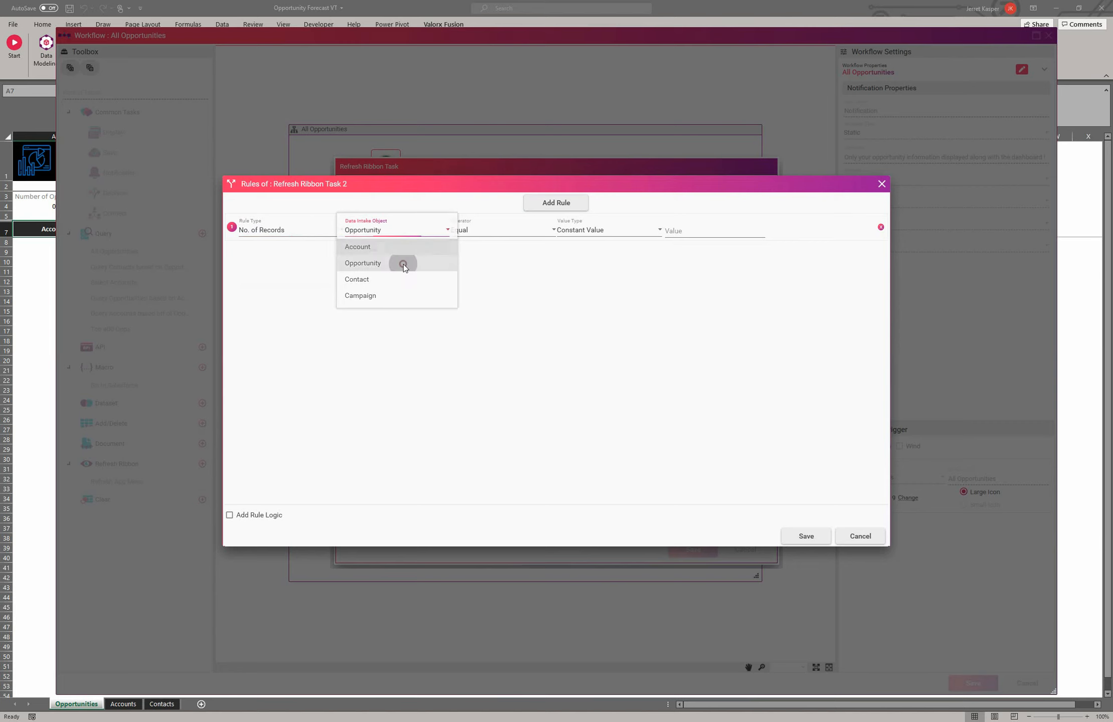
left_click(548, 234)
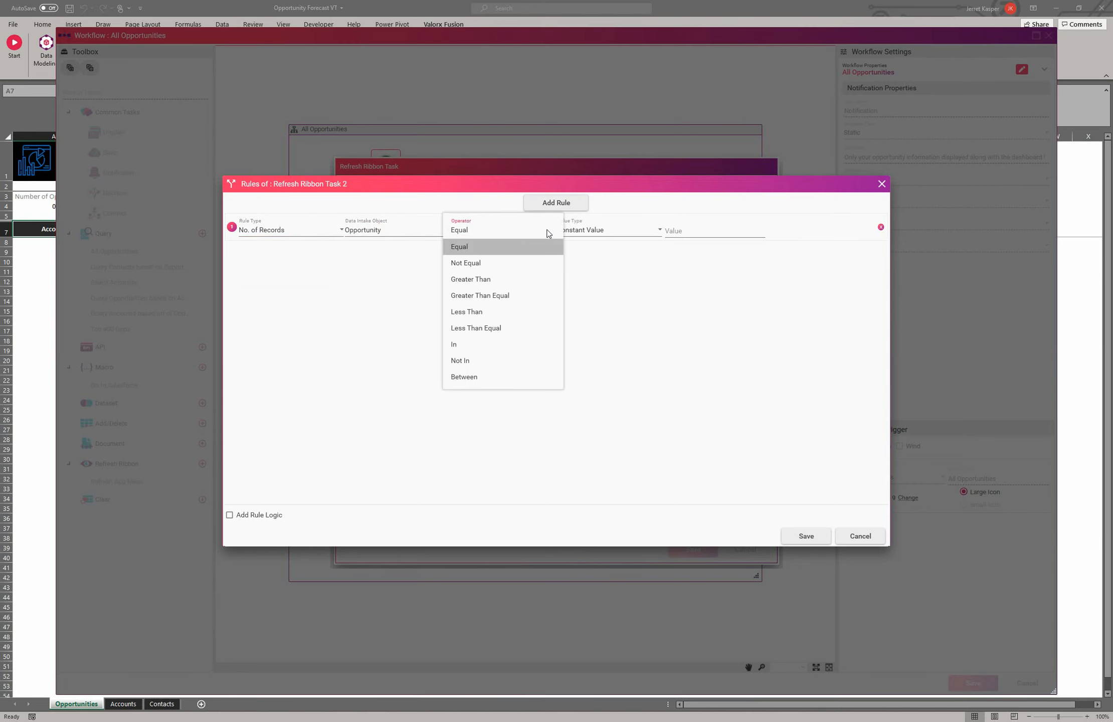
left_click(525, 279)
left_click(712, 229)
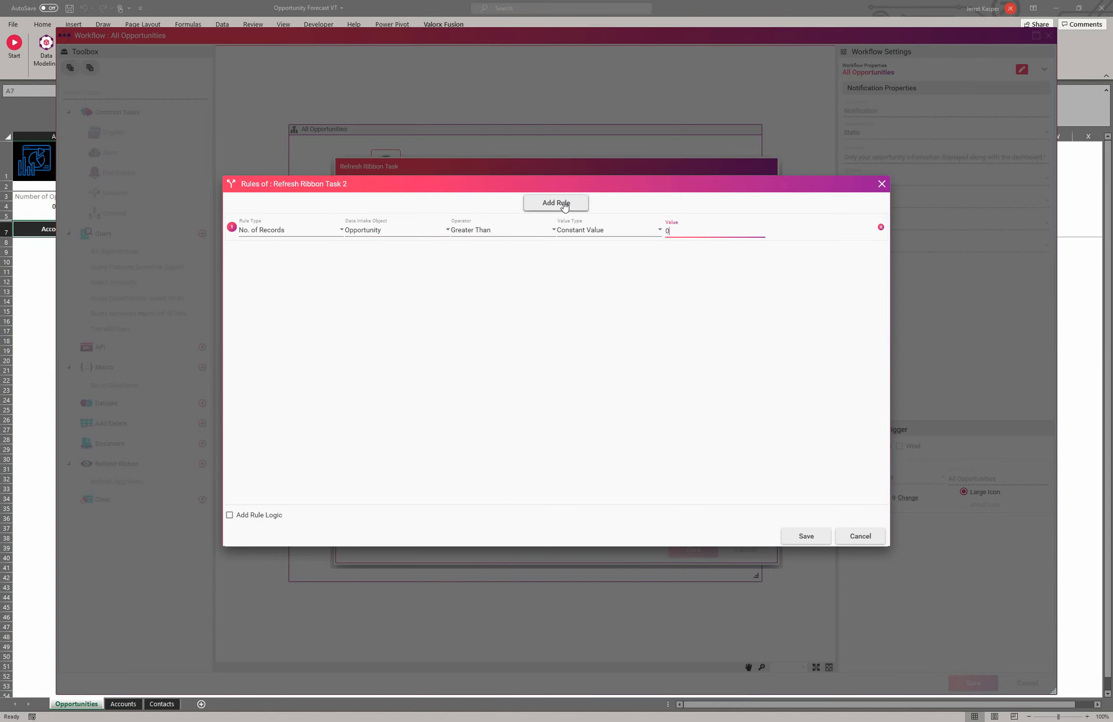
left_click(809, 536)
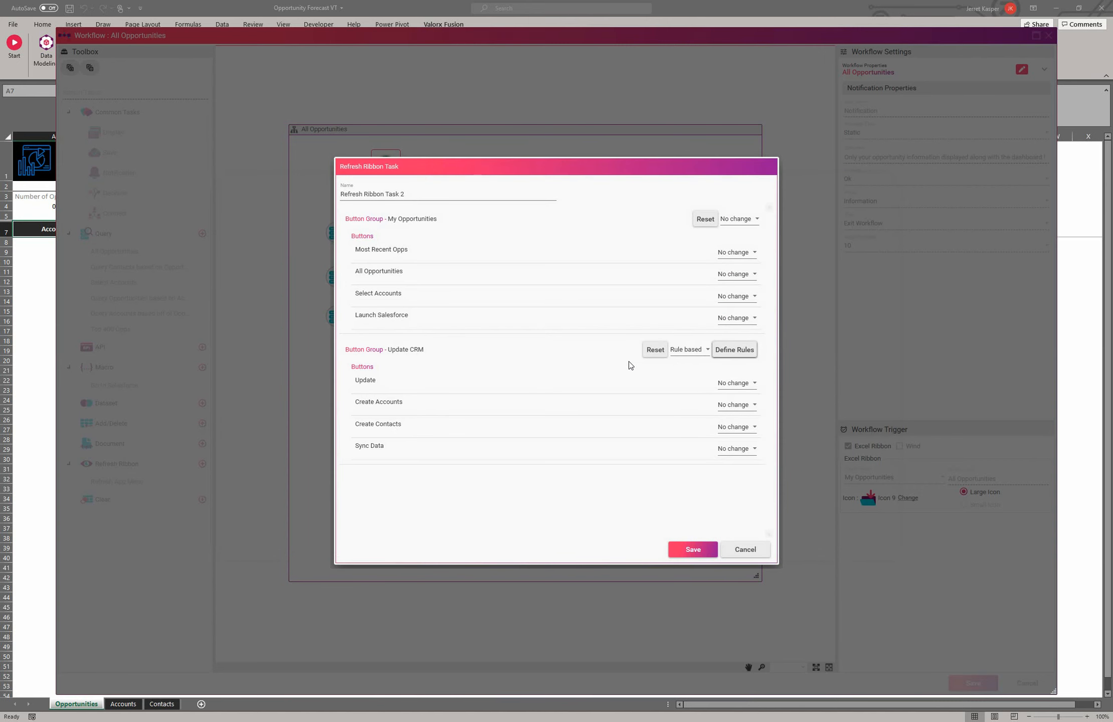
left_click(699, 548)
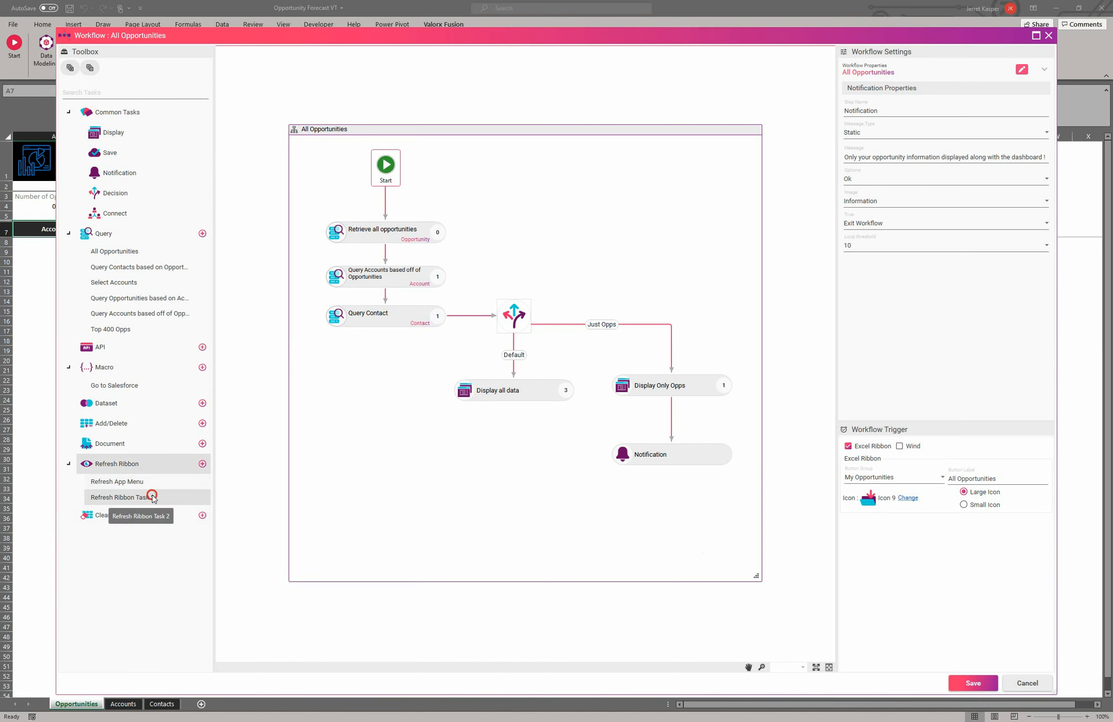
Step: Add Refresh Ribbon Task 2 after Display all data in the workflow, with All Opportunities as its Opportunity data intake
left_click_drag(154, 497, 517, 464)
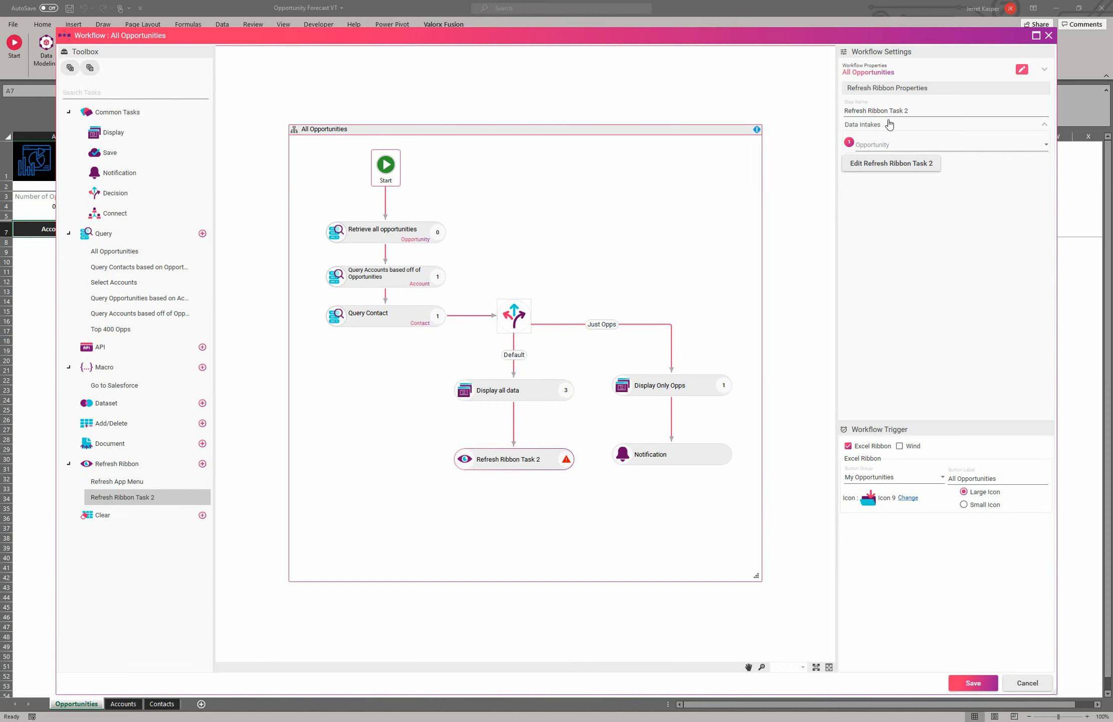
left_click(920, 145)
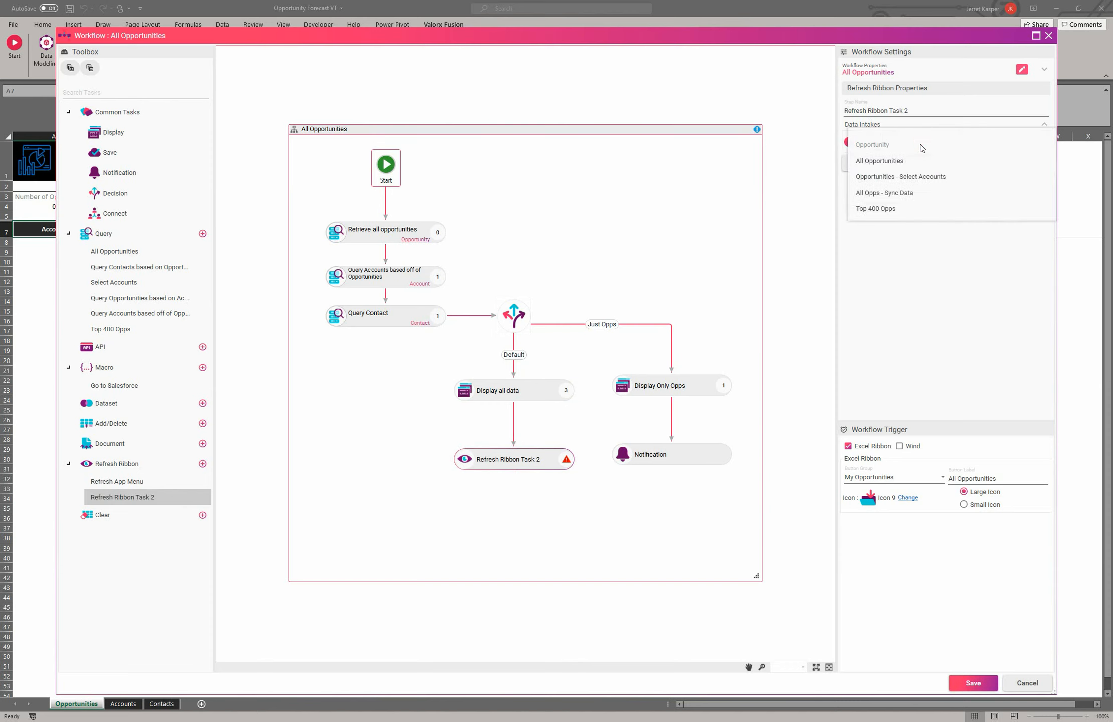
left_click(880, 160)
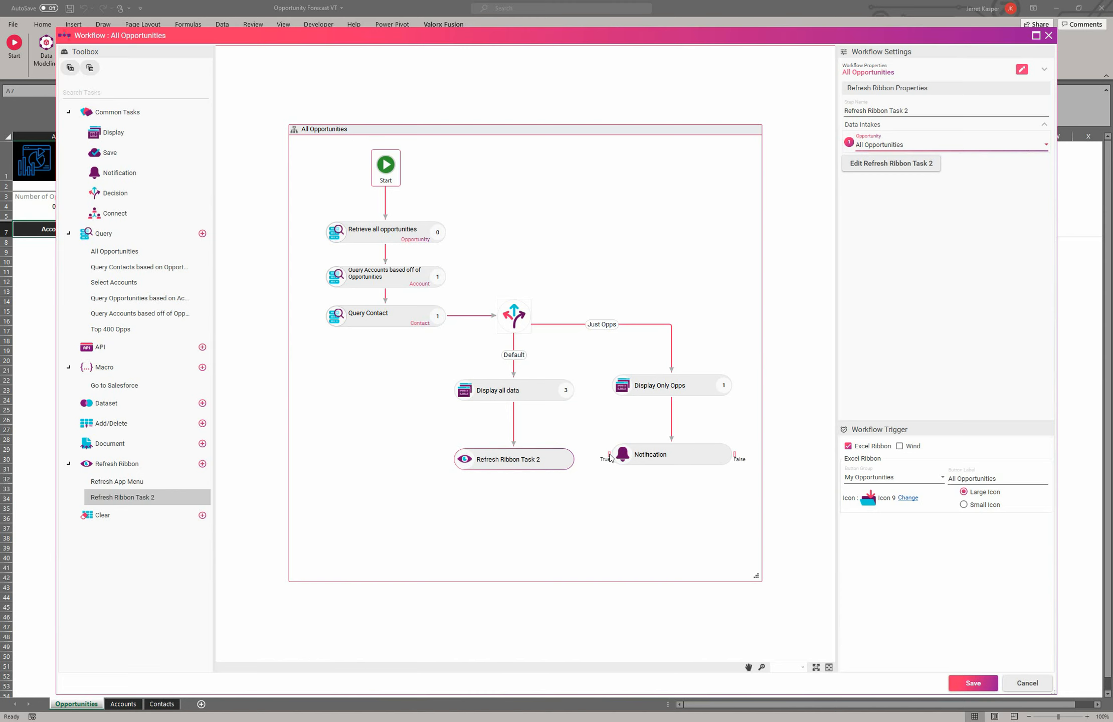
Step: Connect the Notification's True output to Refresh Ribbon Task 2, move that task slightly lower, and save the workflow
left_click_drag(610, 457, 577, 463)
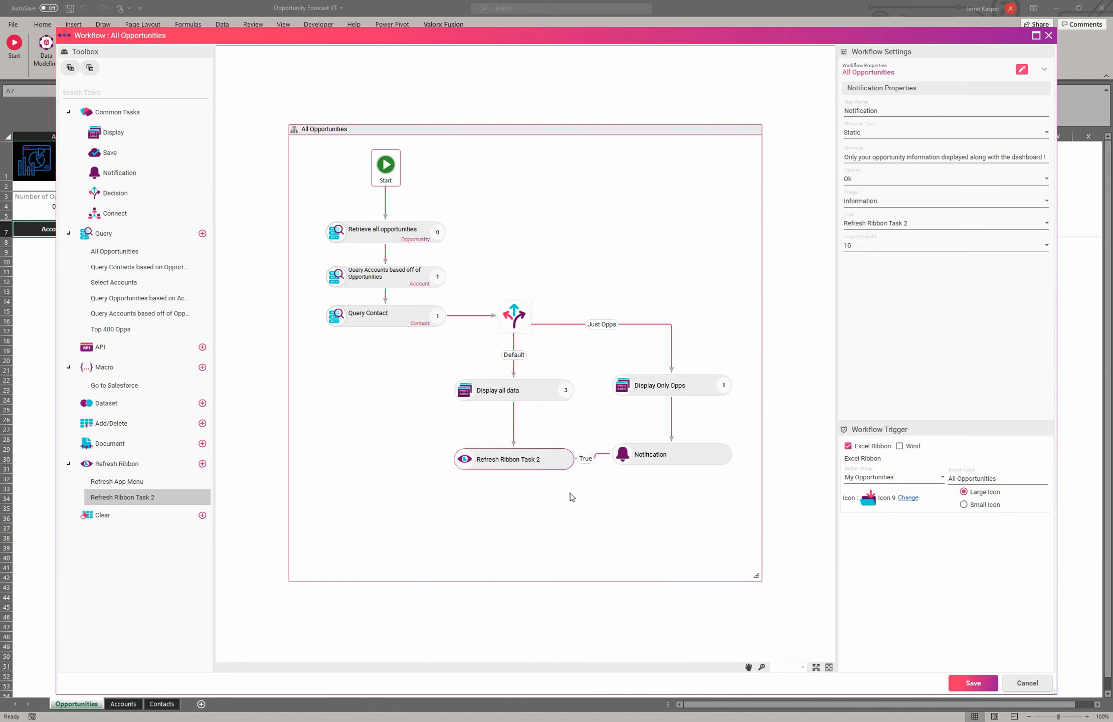
left_click_drag(506, 464, 508, 490)
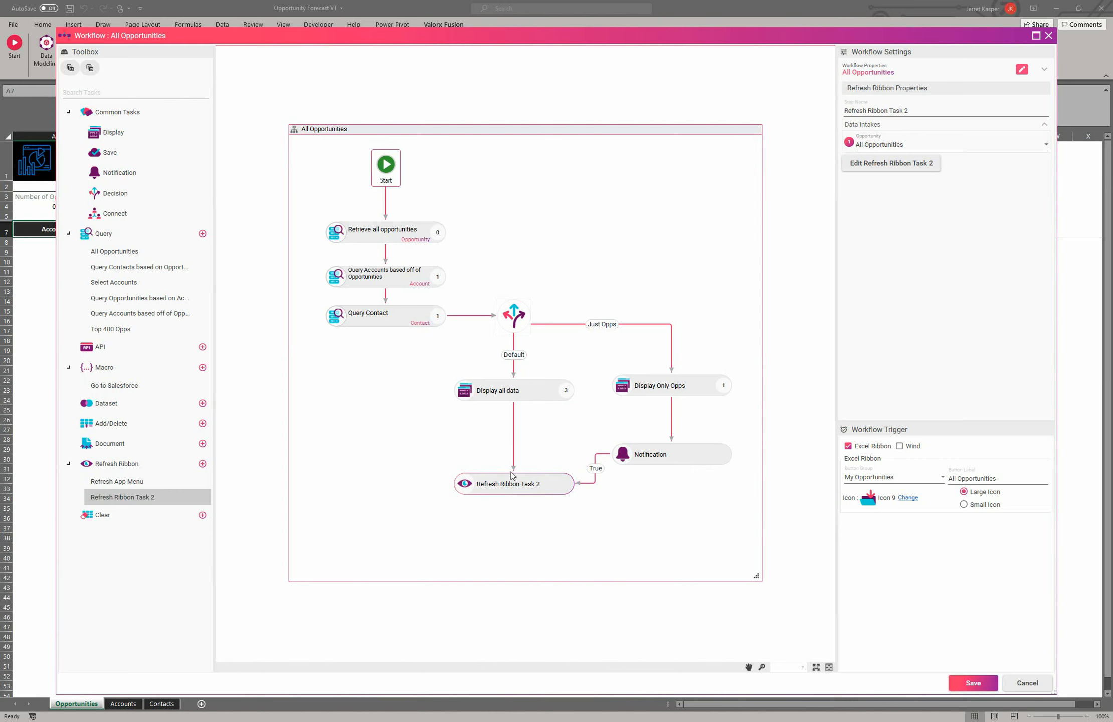
left_click(984, 686)
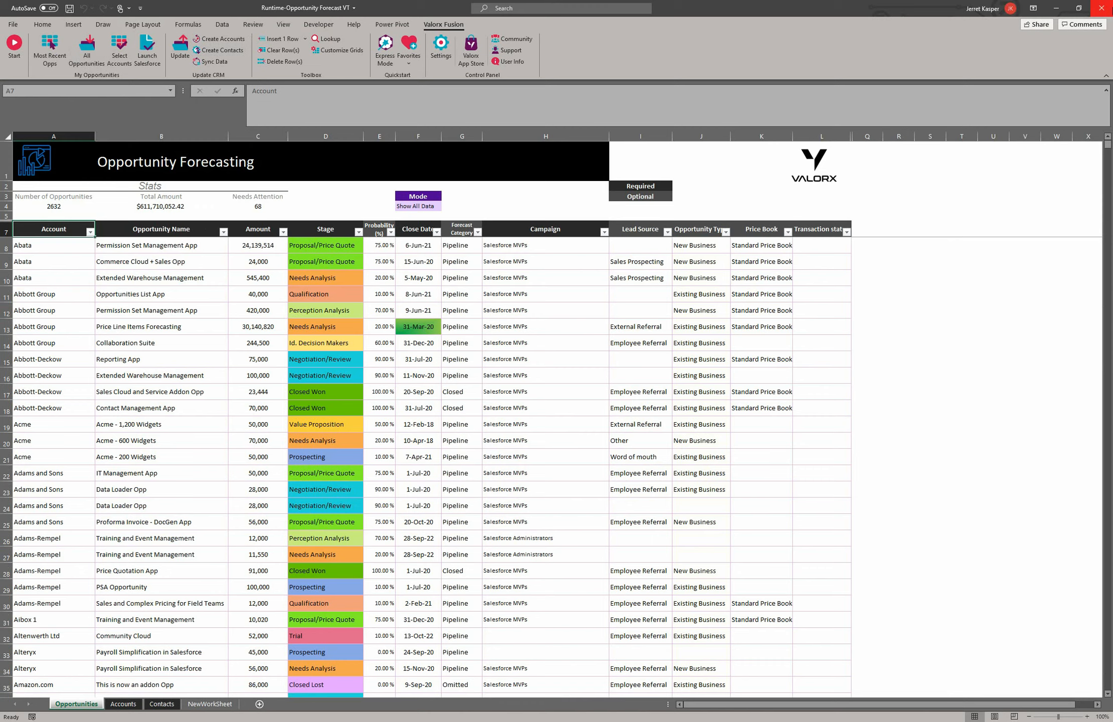
Step: Close the runtime workbook and open Refresh Ribbon Task 2 of the All Opportunities workflow for editing
left_click(1102, 8)
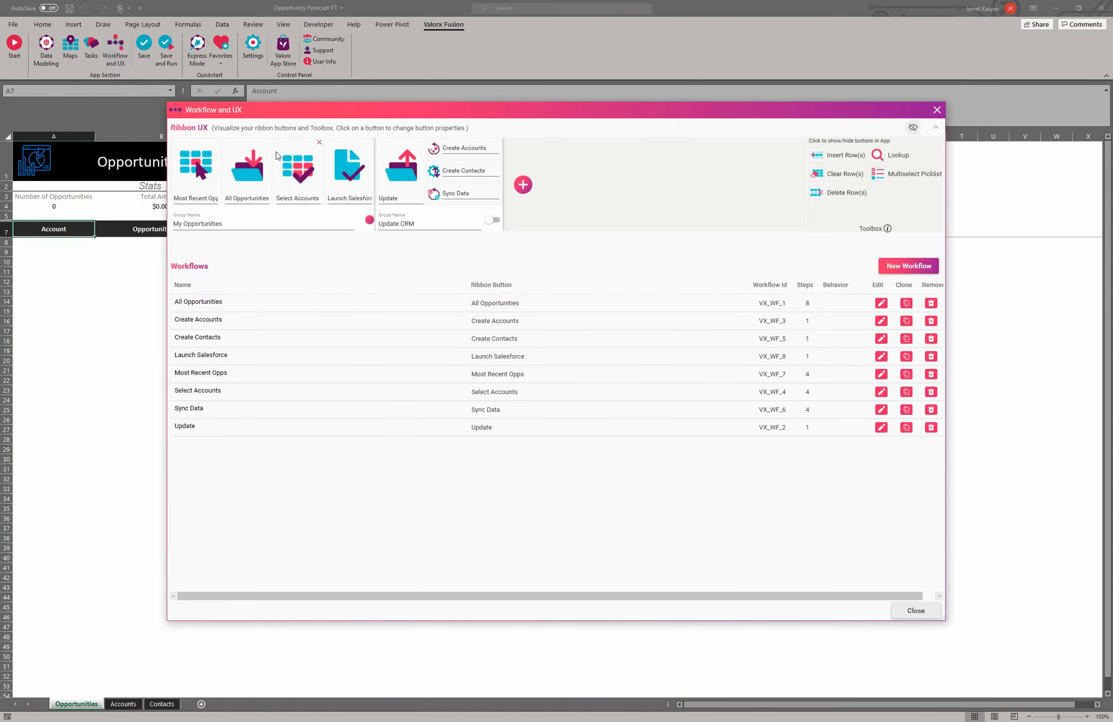
left_click(883, 305)
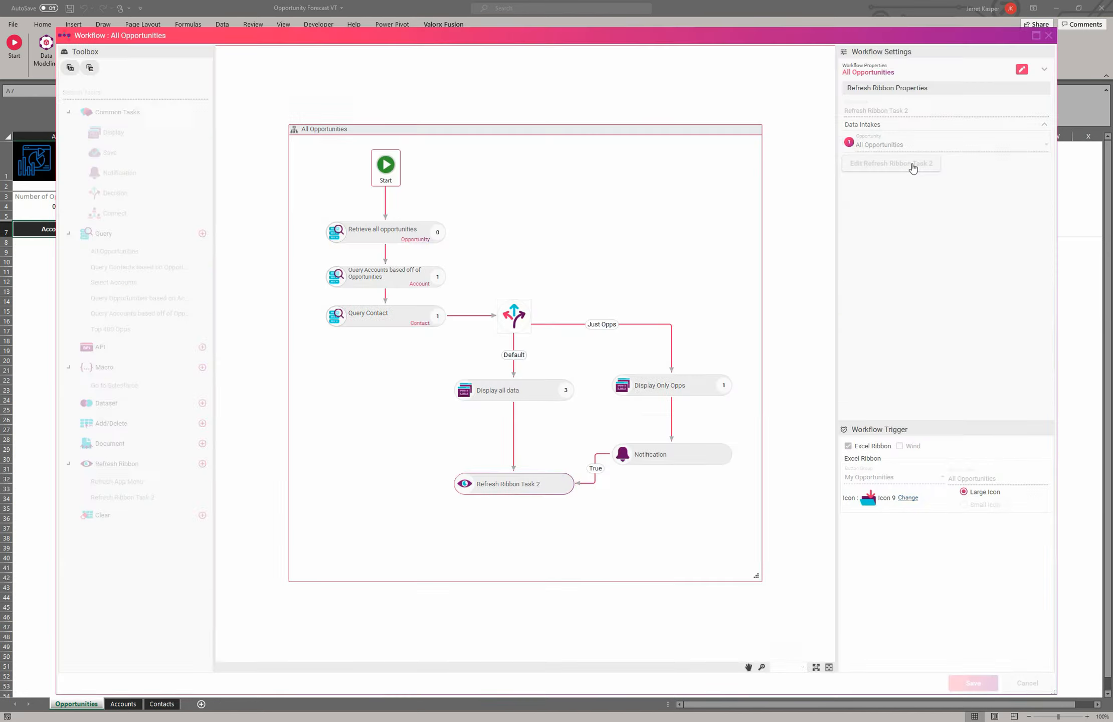
left_click(913, 165)
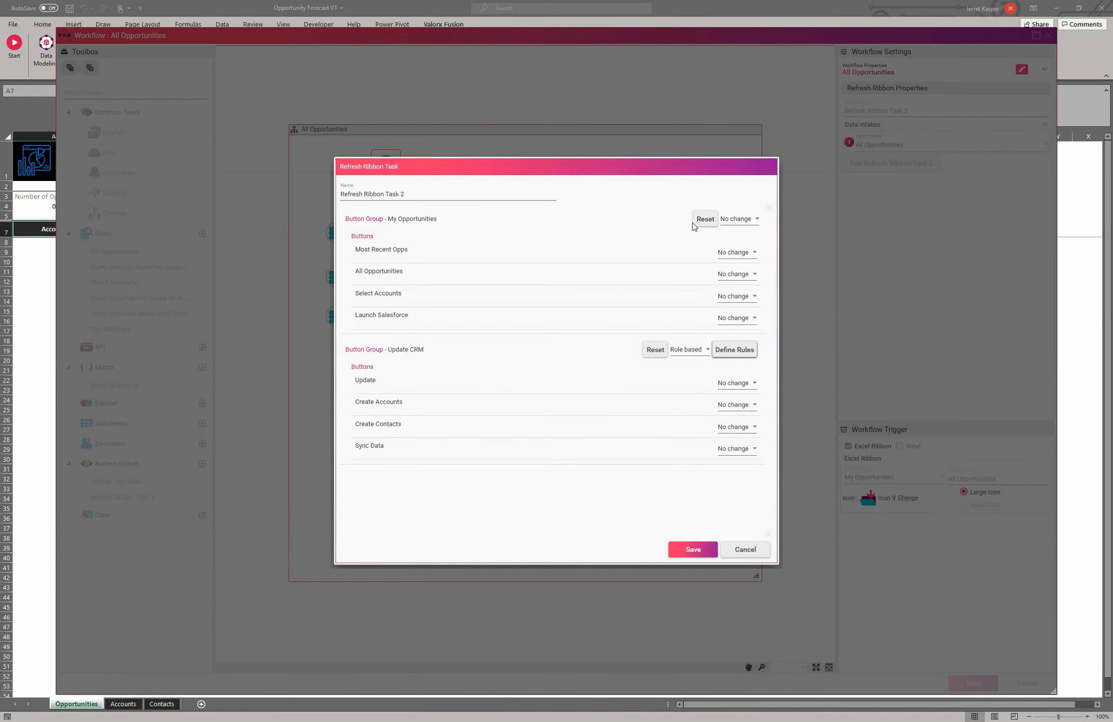
Step: Make the My Opportunities button group rule based and open its rule definition
left_click(727, 221)
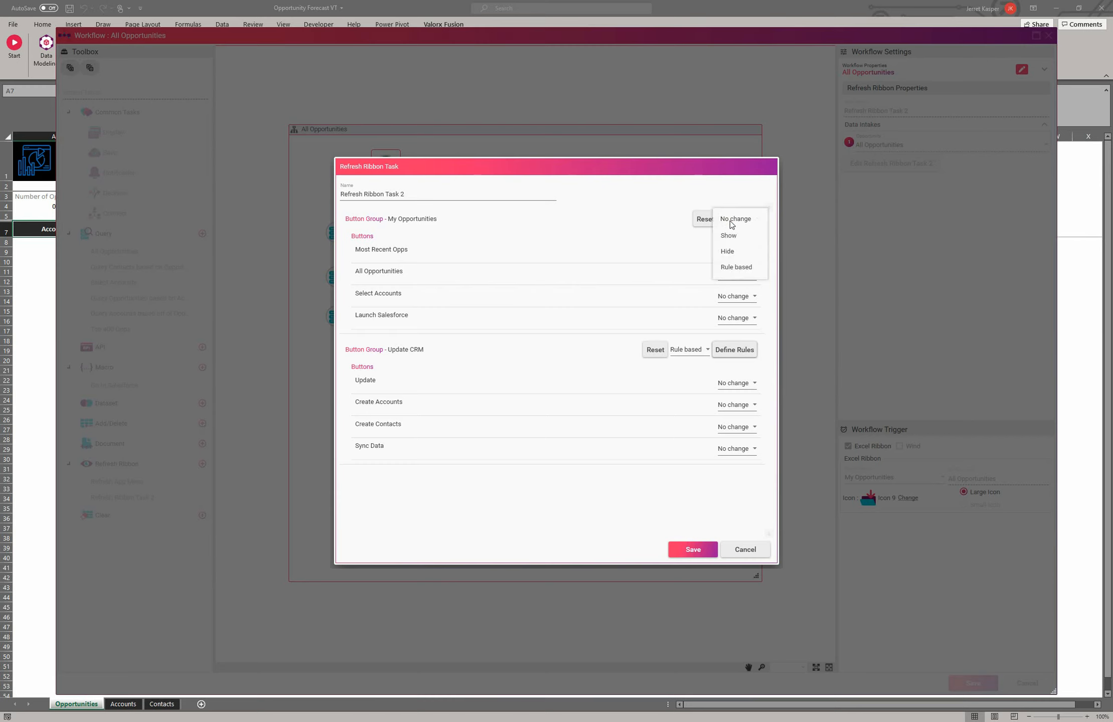
left_click(737, 267)
left_click(735, 220)
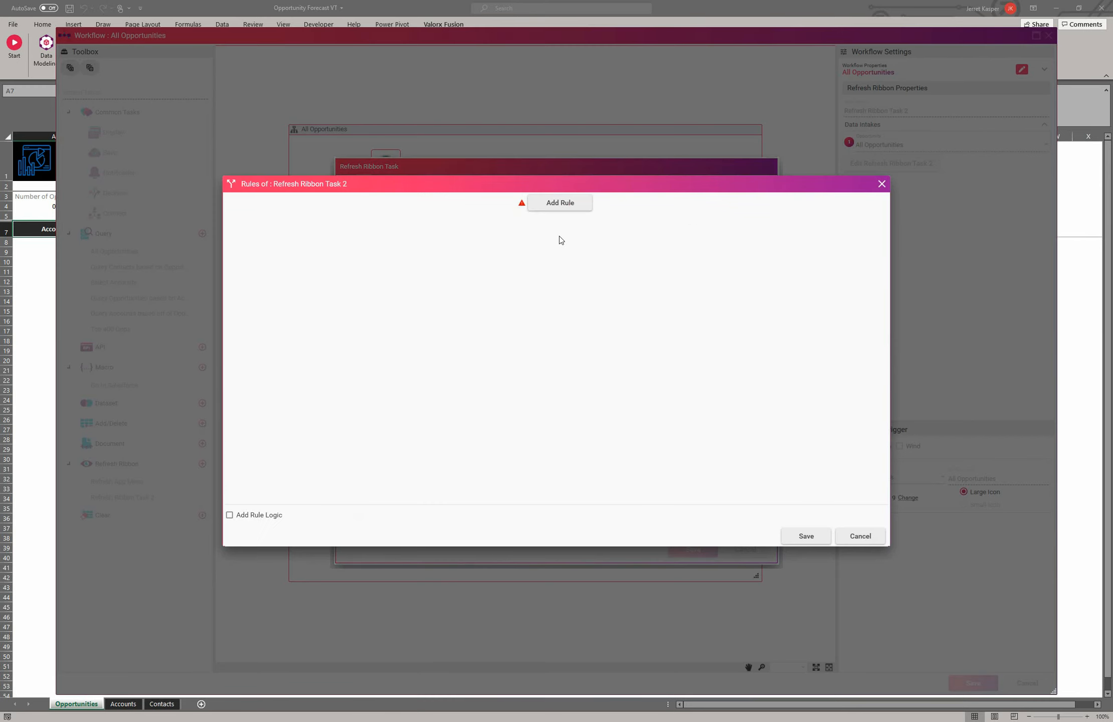
Step: Add and save a rule with No. of Records for Opportunity Less Than the constant value 1
left_click(574, 204)
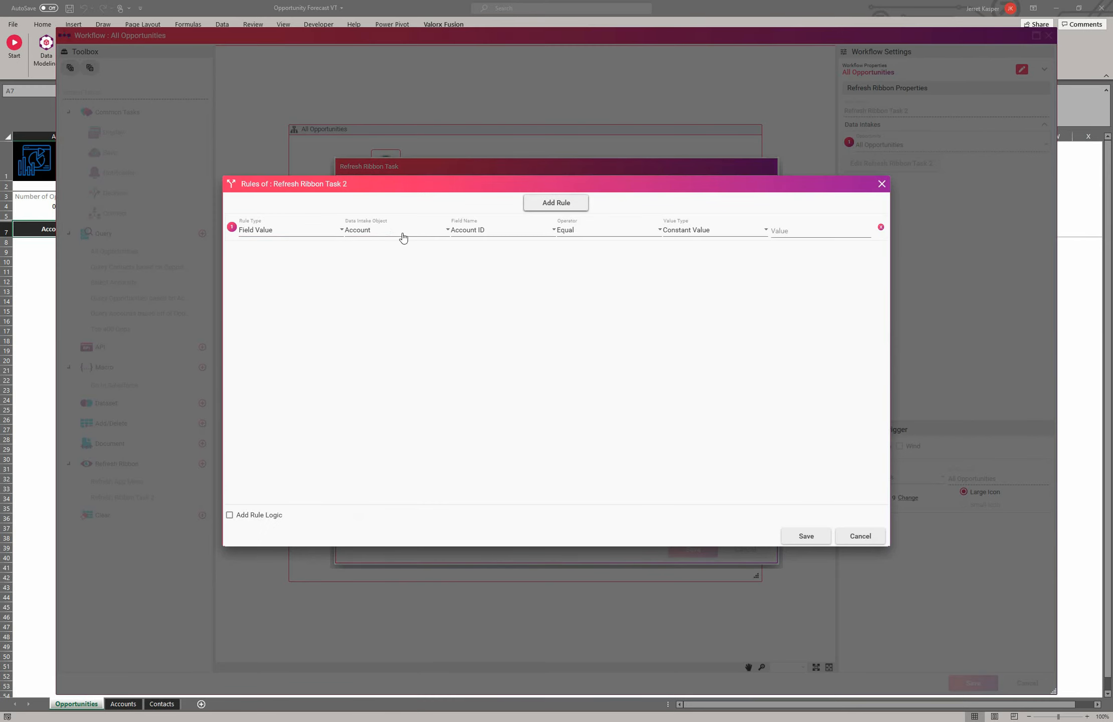
left_click(328, 228)
left_click(295, 247)
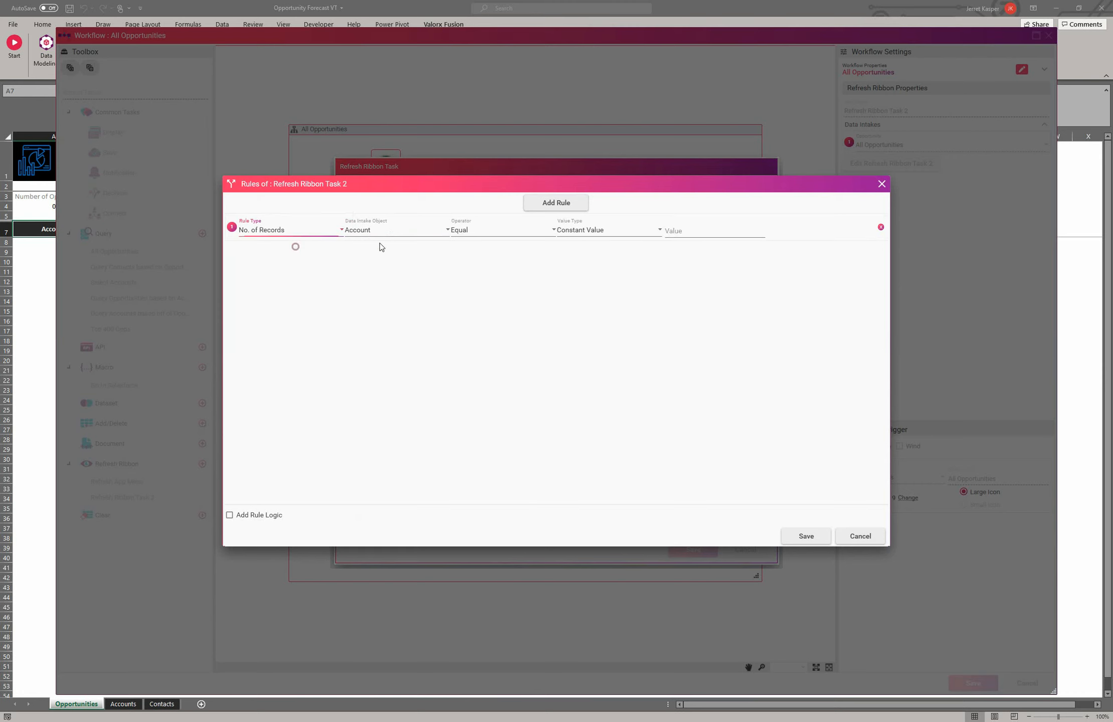
left_click(390, 235)
left_click(386, 263)
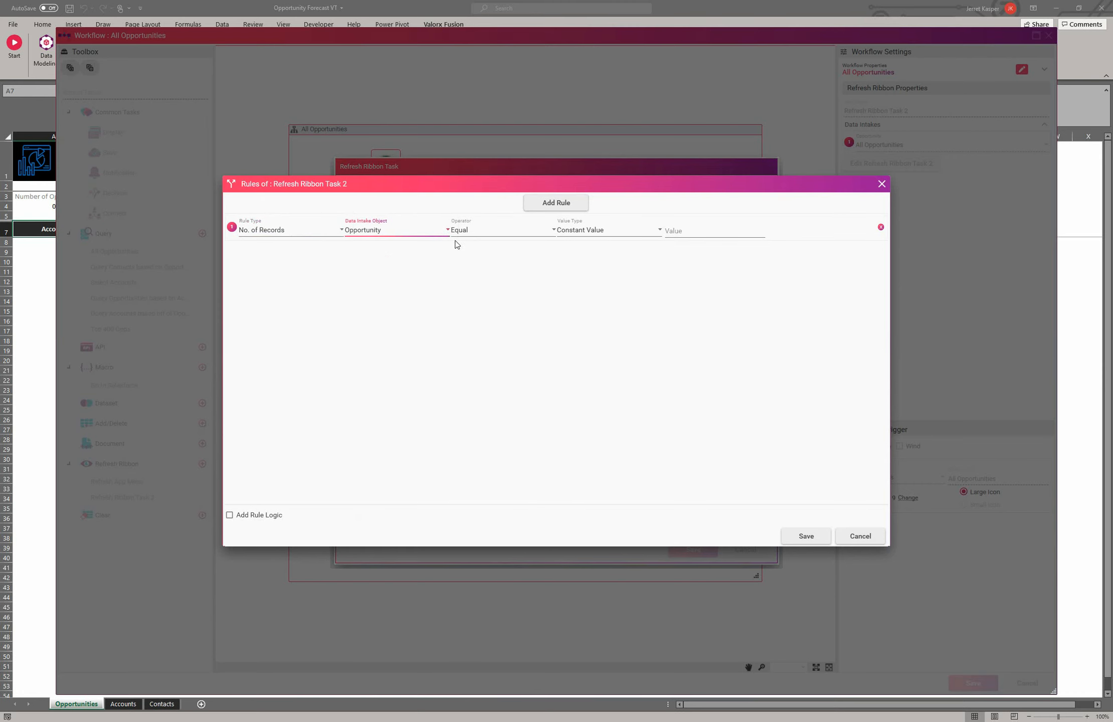
left_click(512, 231)
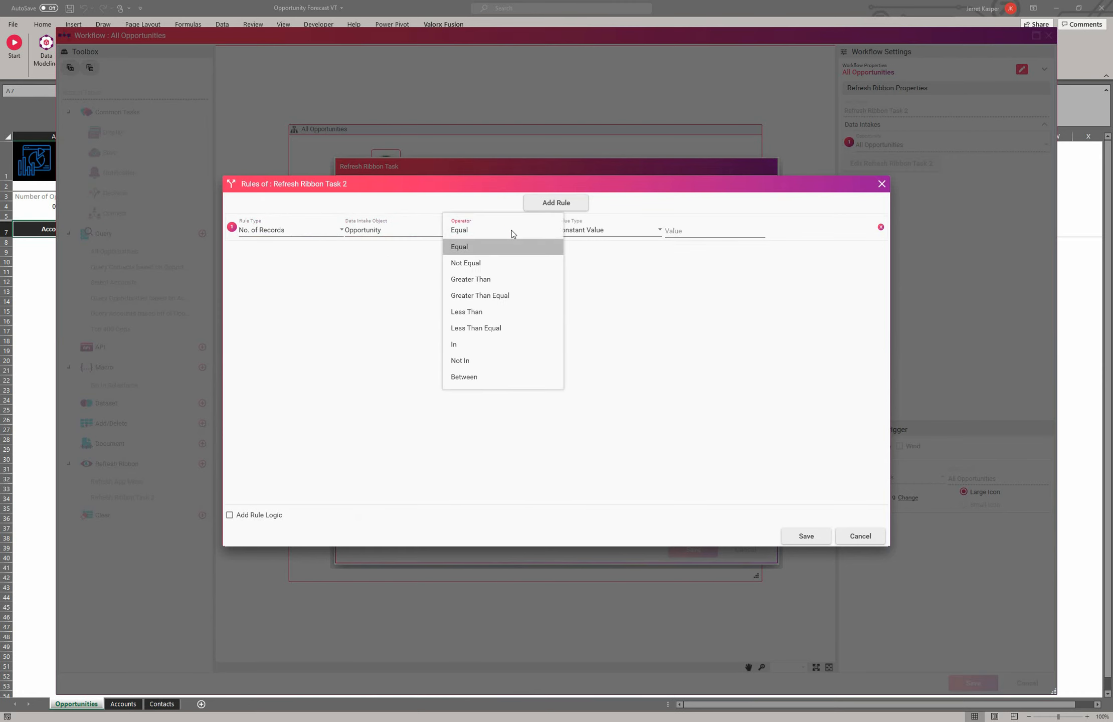
left_click(498, 314)
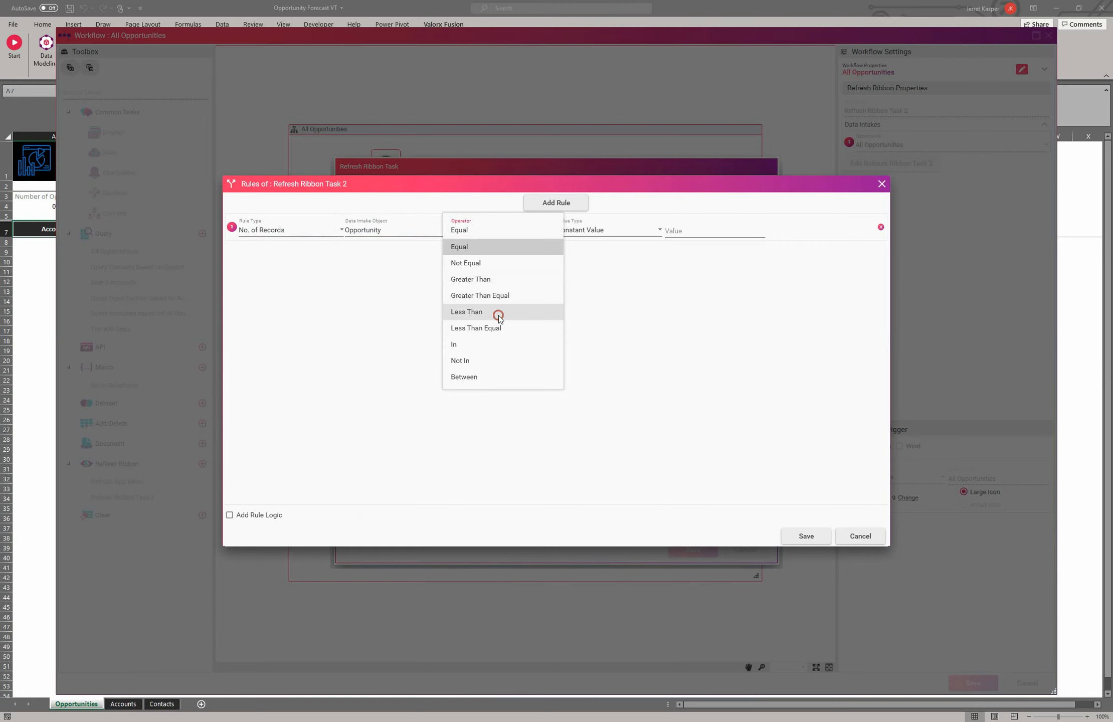
left_click(692, 231)
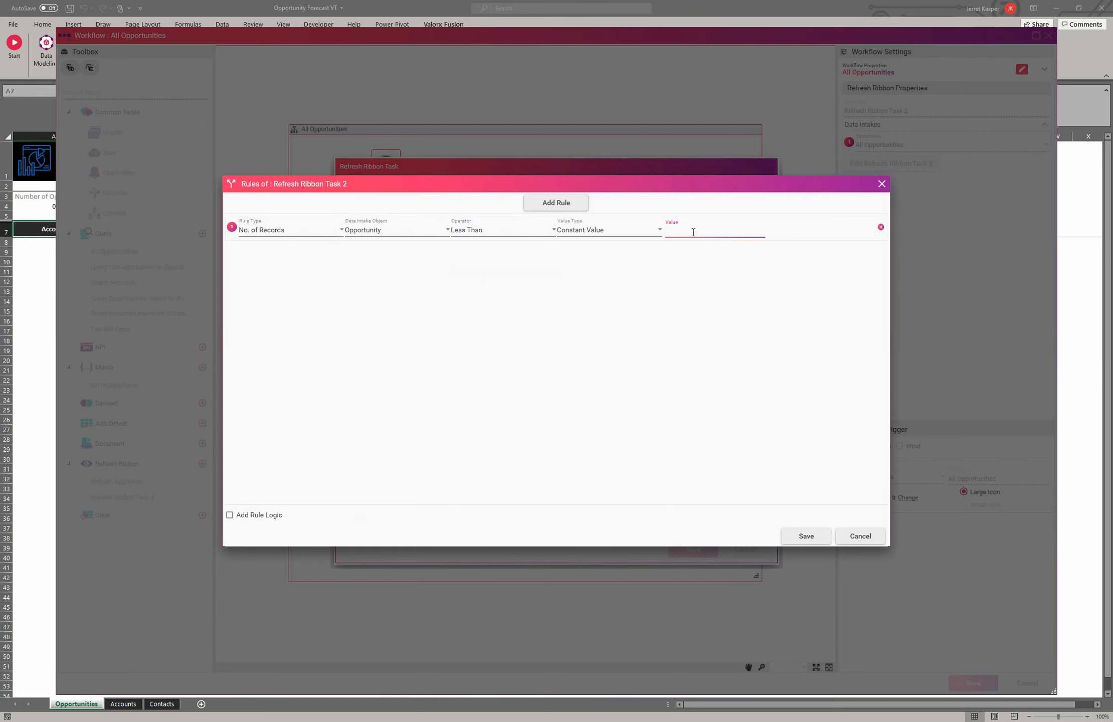
type("1")
left_click(806, 536)
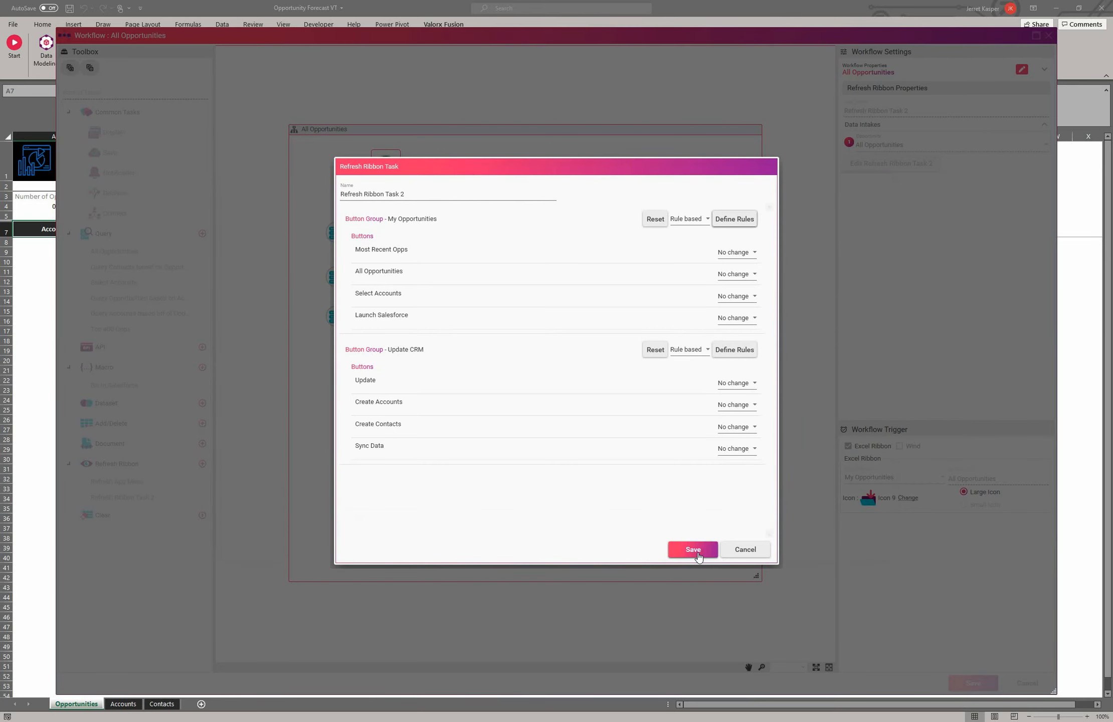
Step: Save the refresh ribbon task, assign All Opportunities to its empty Opportunity data intake, and save the workflow
left_click(694, 550)
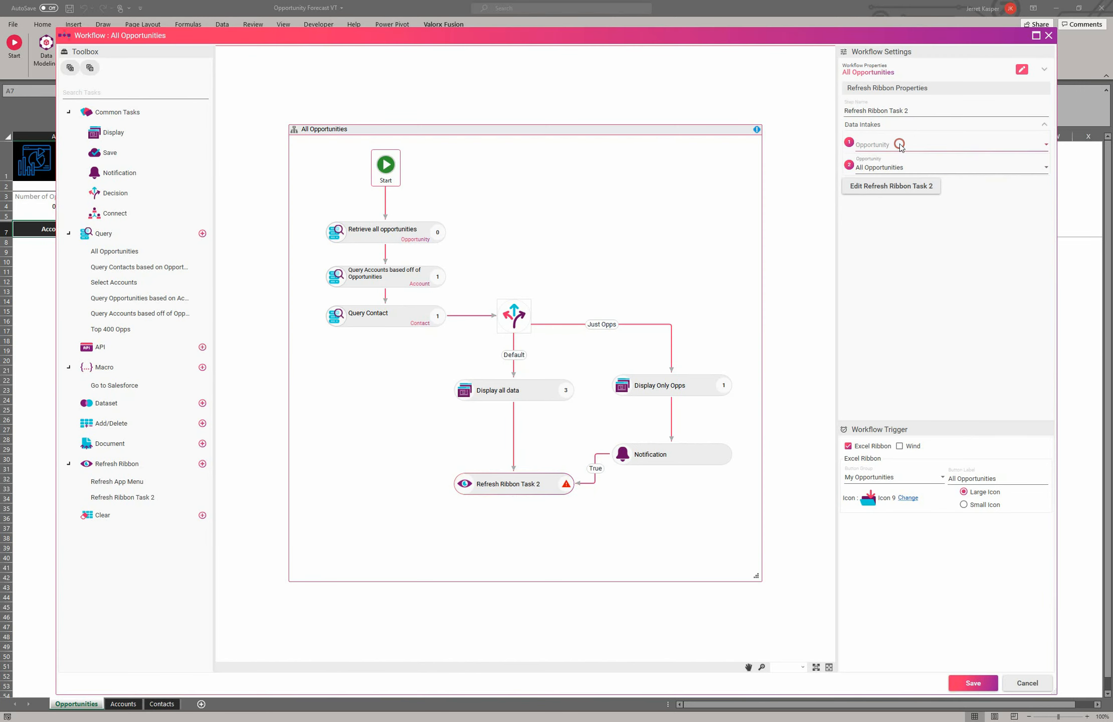
left_click(920, 161)
left_click(981, 687)
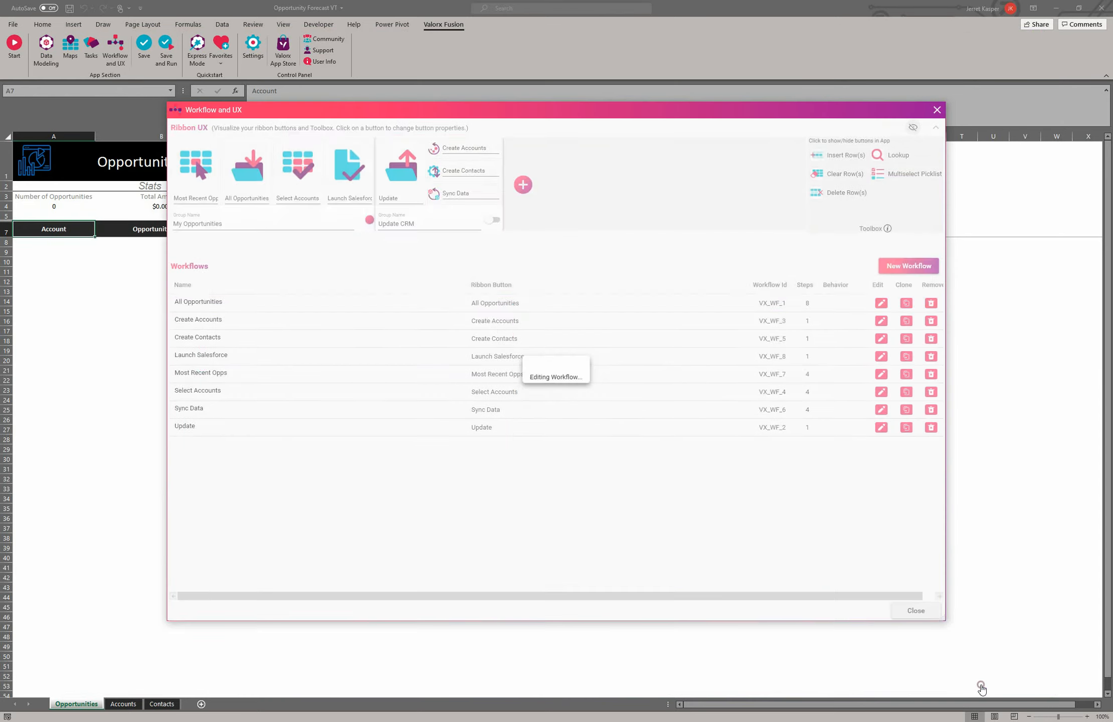
Step: Close the workflow overview, and save and run the app
left_click(907, 611)
left_click(166, 50)
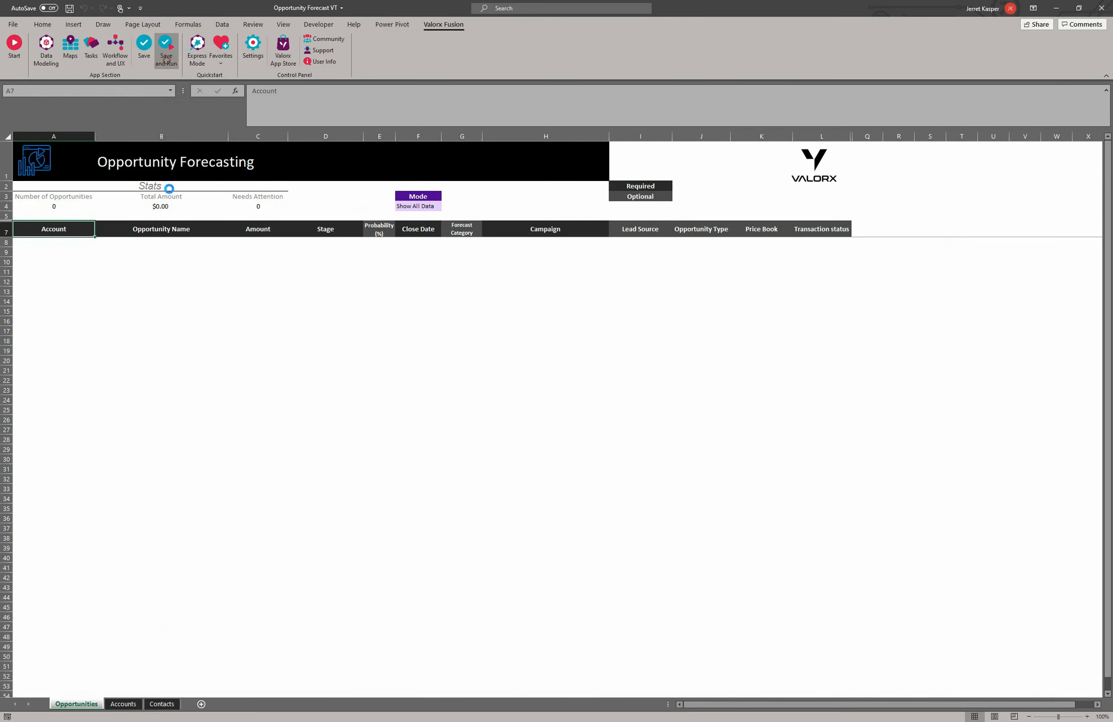